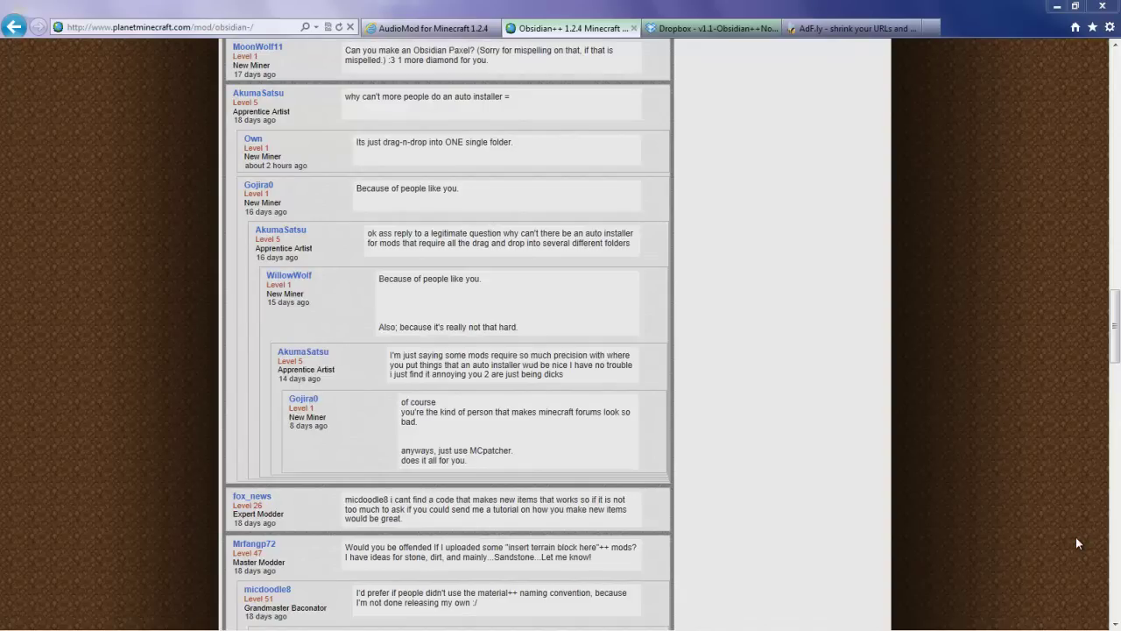
Download v1.1-Obsidian++NonAuto1.2.4.zip from its Dropbox page and save it to the Desktop
scroll(961, 394, up, 3)
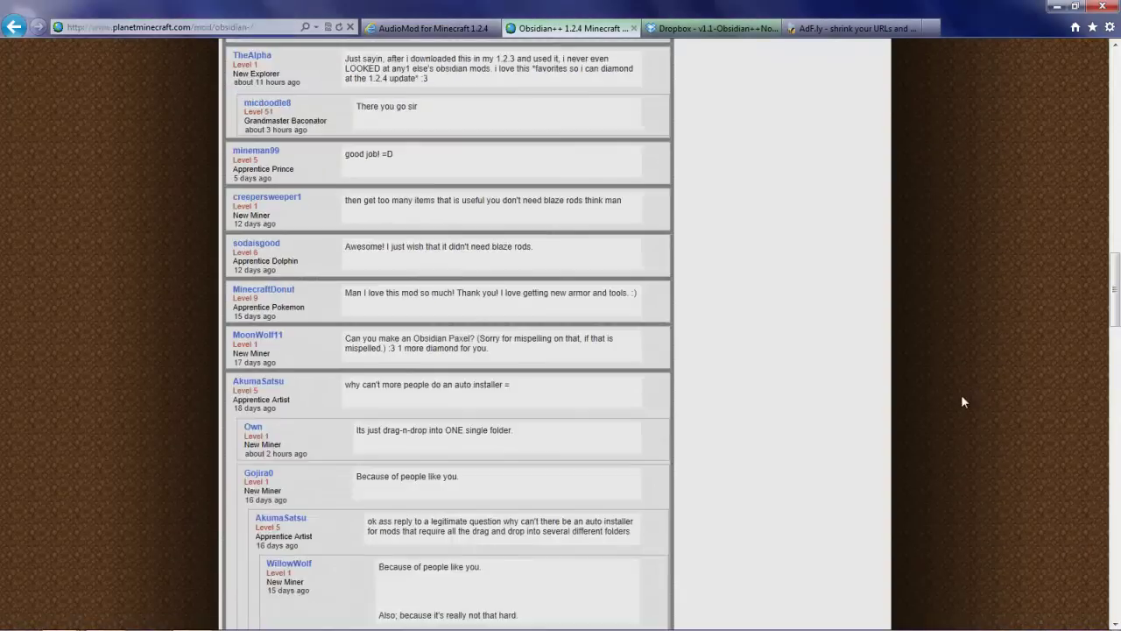
scroll(960, 395, up, 15)
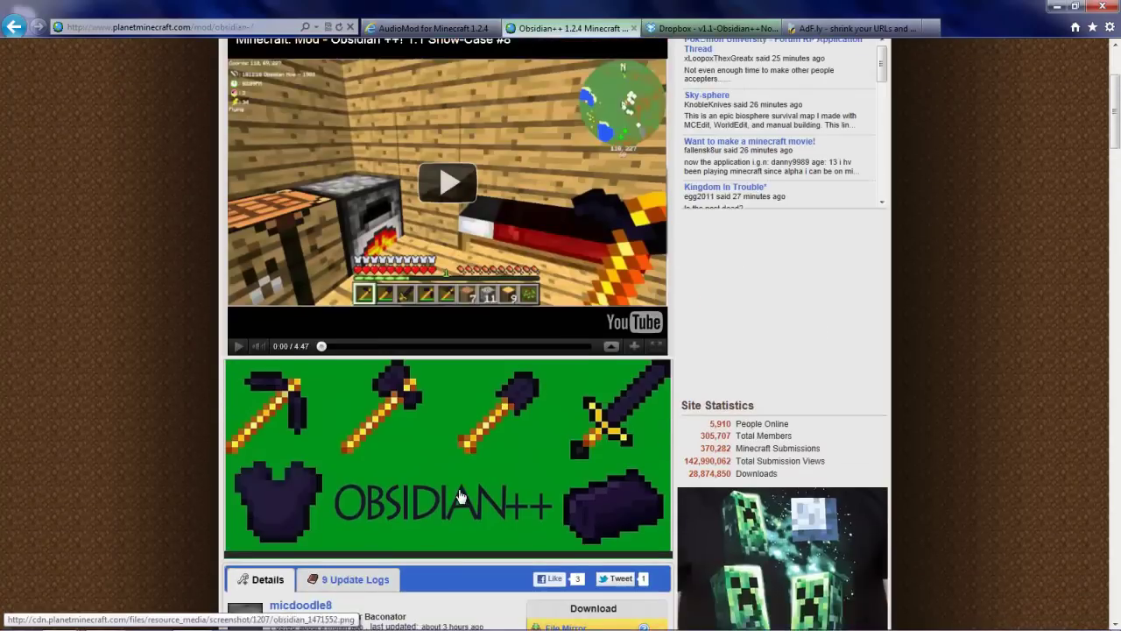
scroll(460, 497, down, 1)
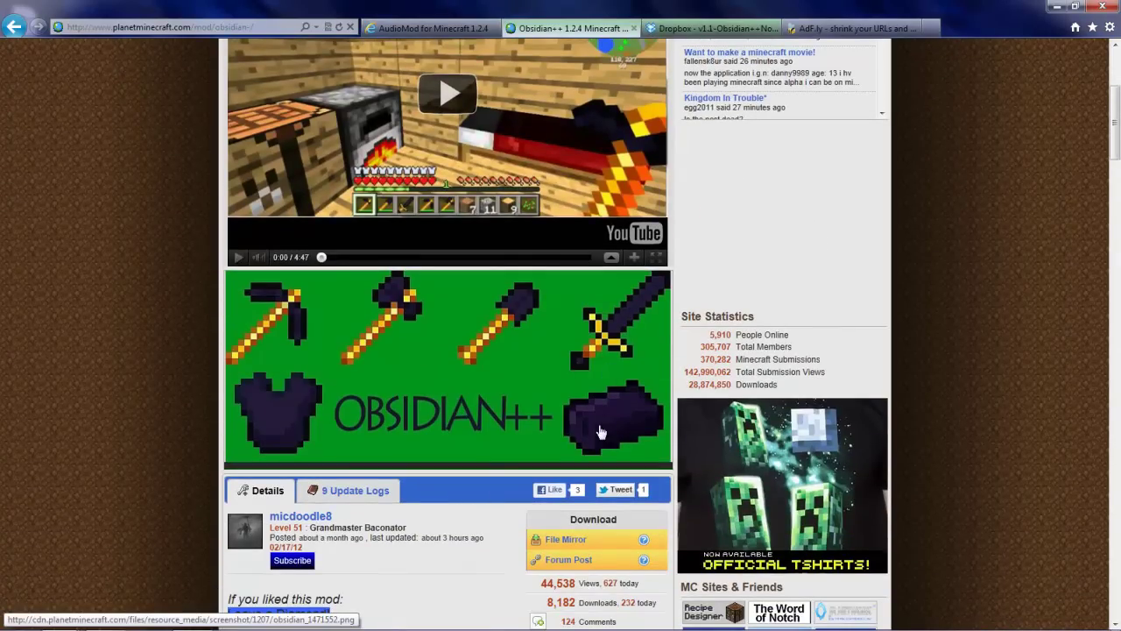
scroll(602, 441, up, 3)
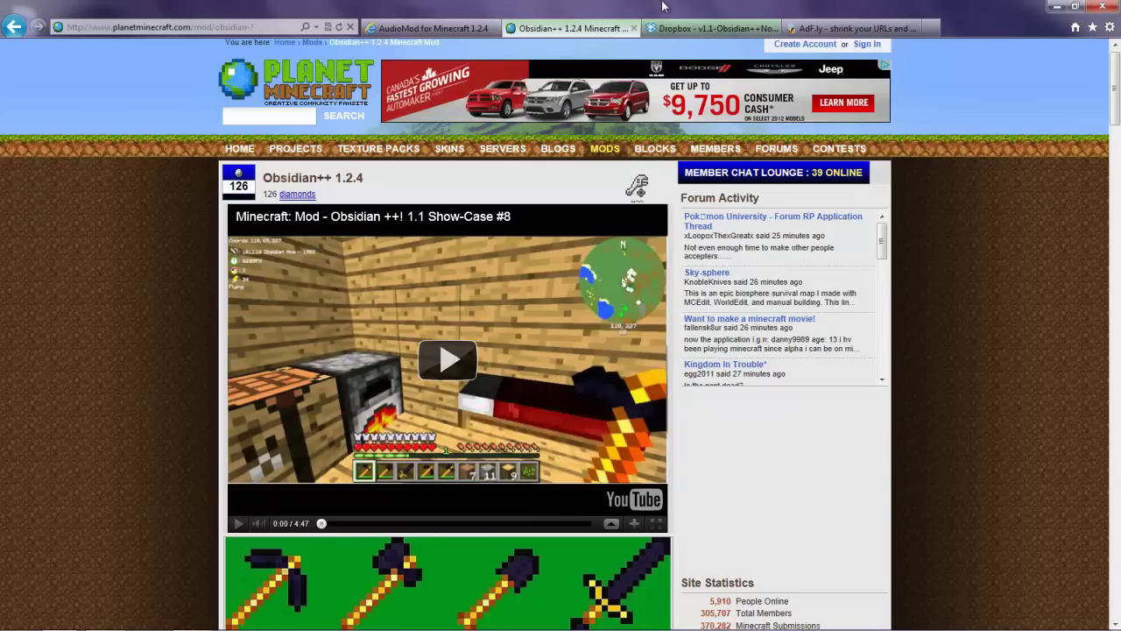
click(691, 29)
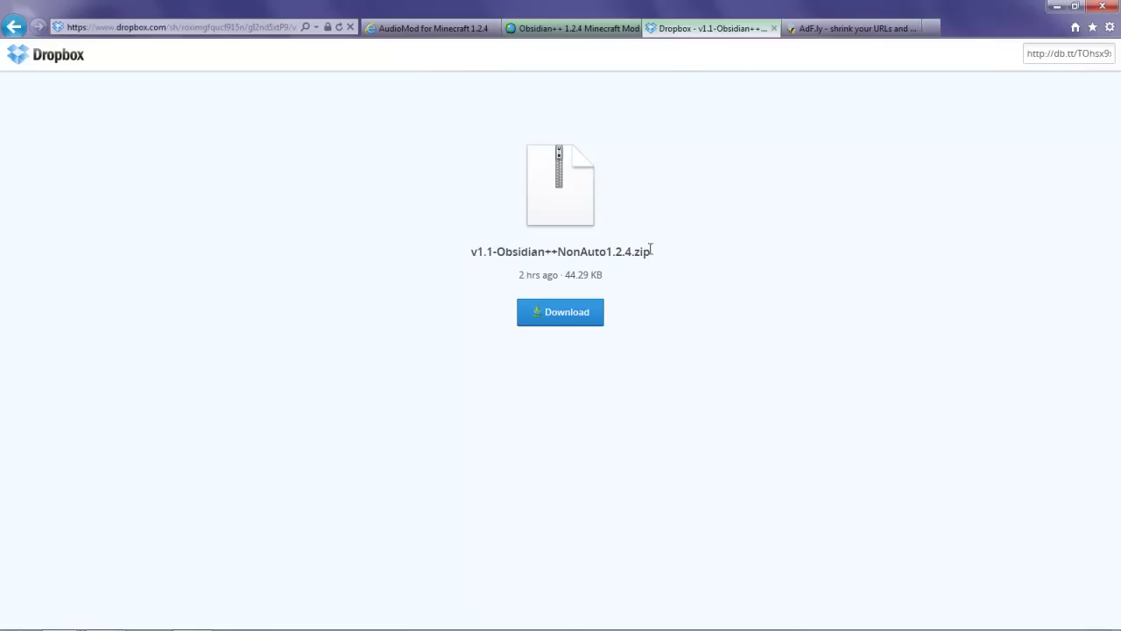
click(558, 322)
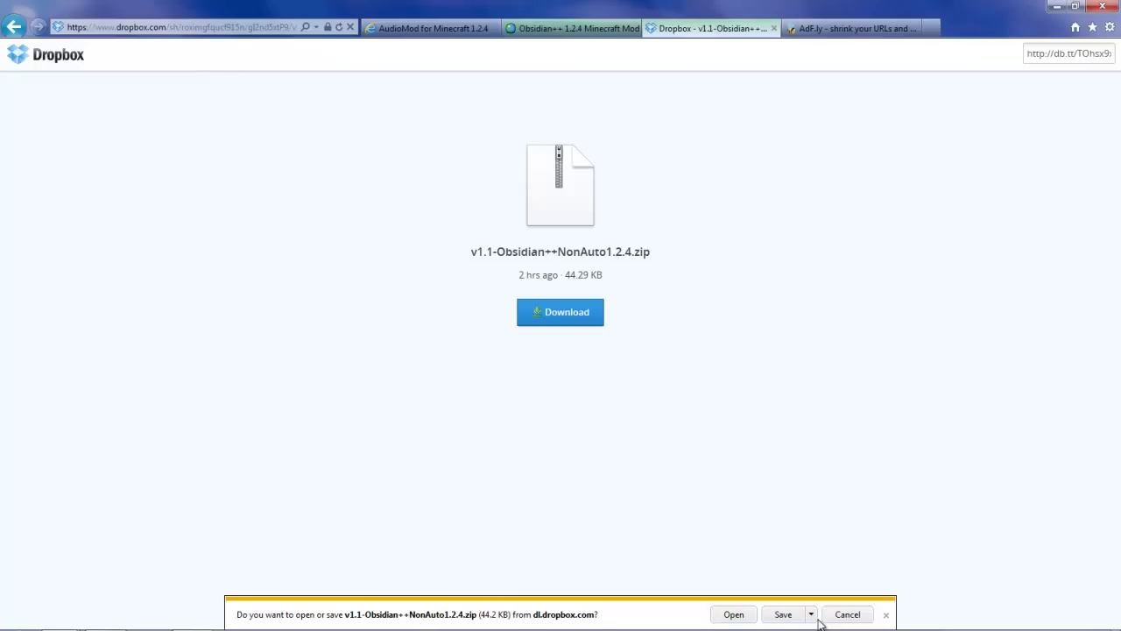
click(811, 614)
click(855, 597)
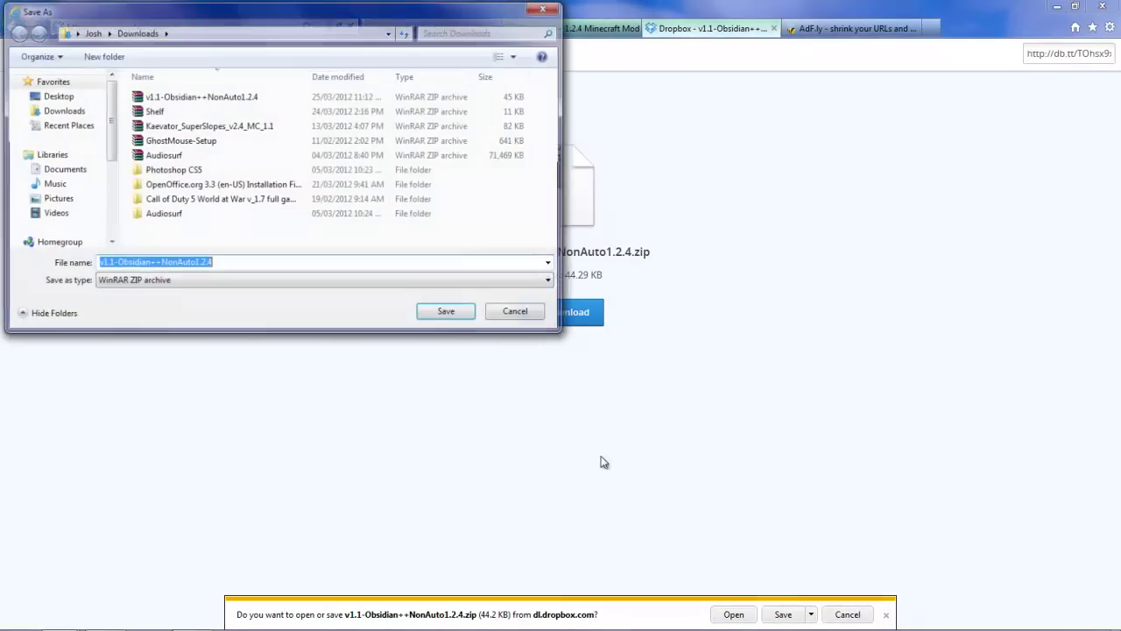
click(54, 98)
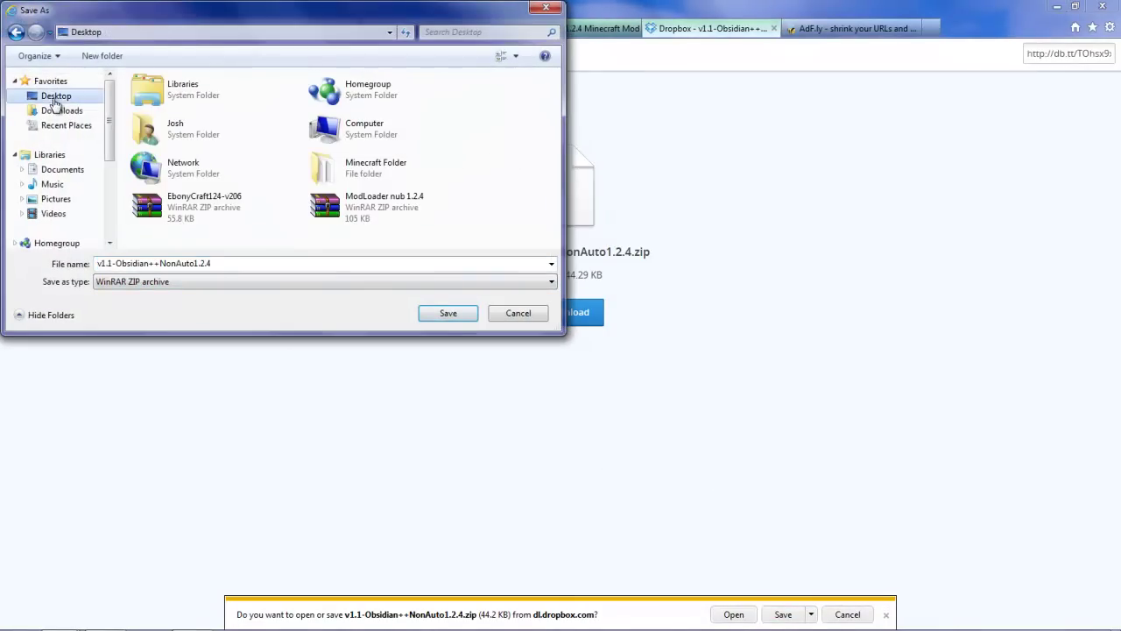
click(448, 315)
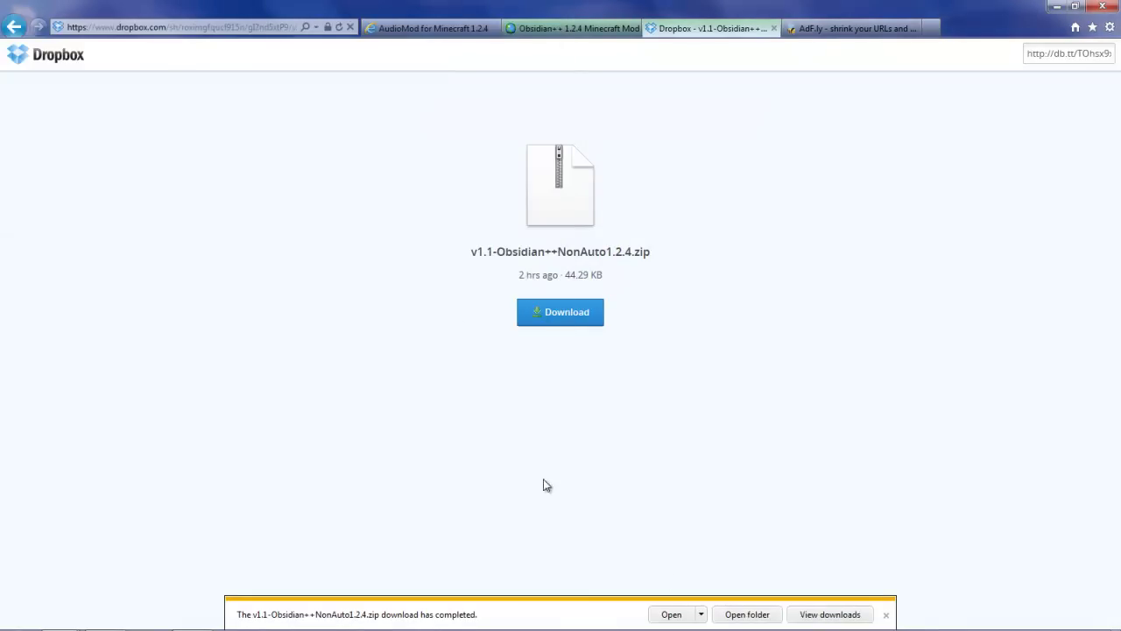
Open the downloaded Obsidian++ archive in WinRAR, dismiss the licence reminder and return to the maximized browser
click(671, 614)
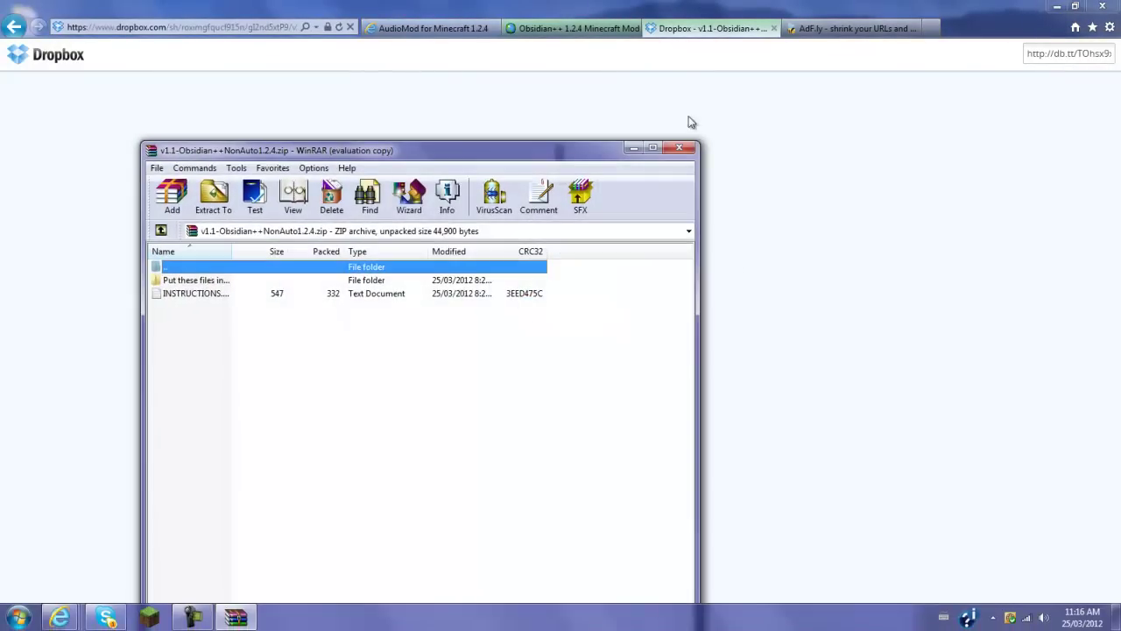
double_click(980, 7)
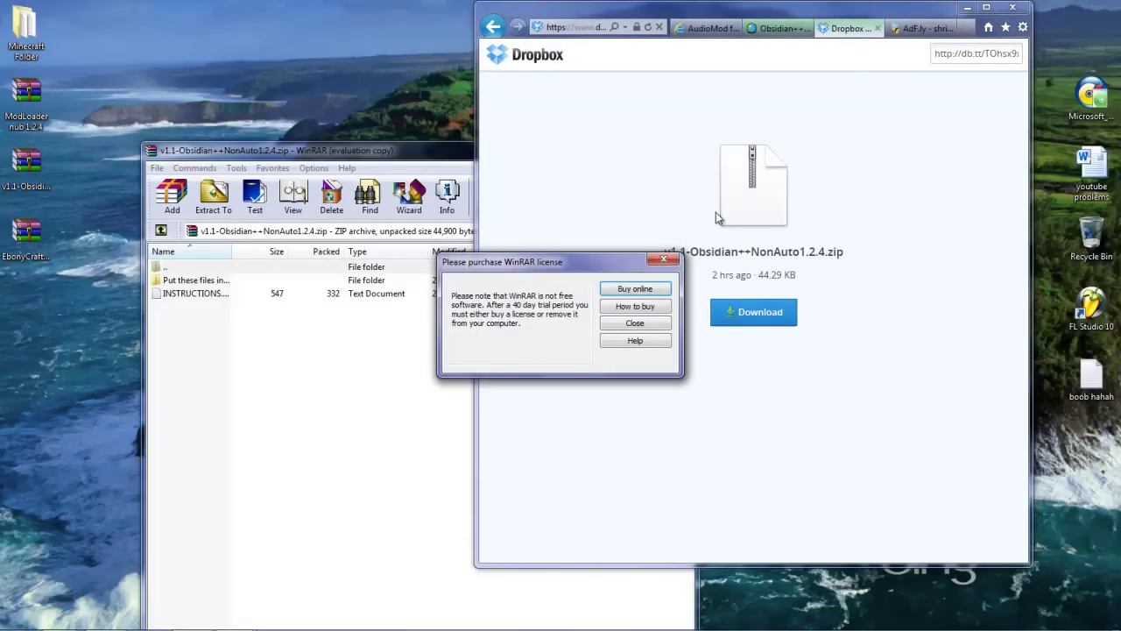
click(673, 262)
double_click(737, 13)
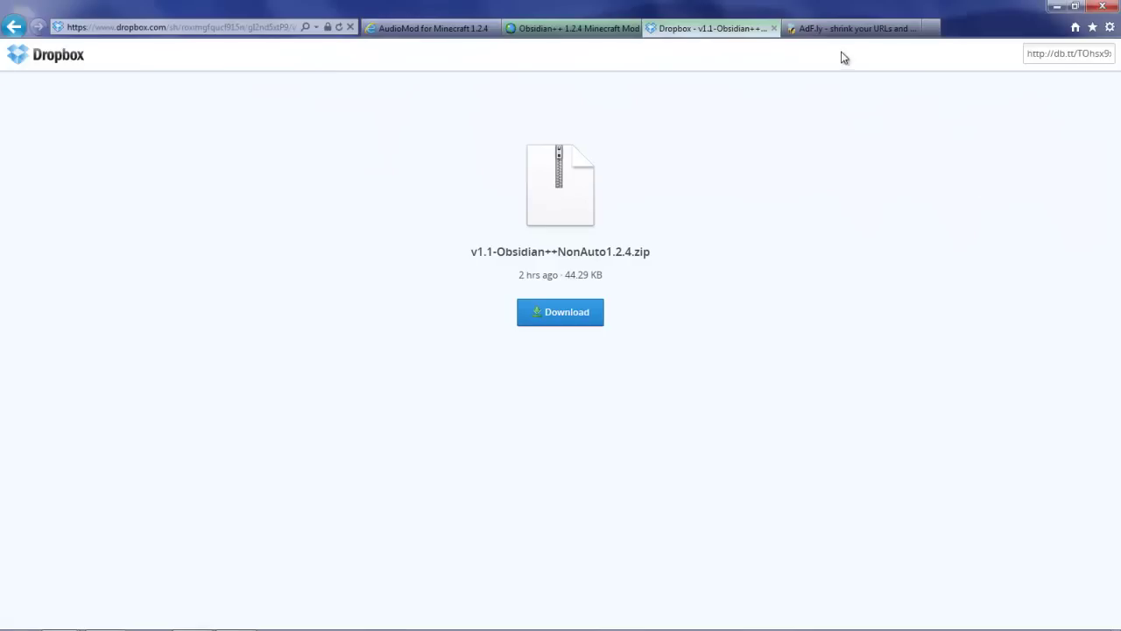
Skip the advertisement on the AdF.ly page and dismiss the download it offers
click(839, 28)
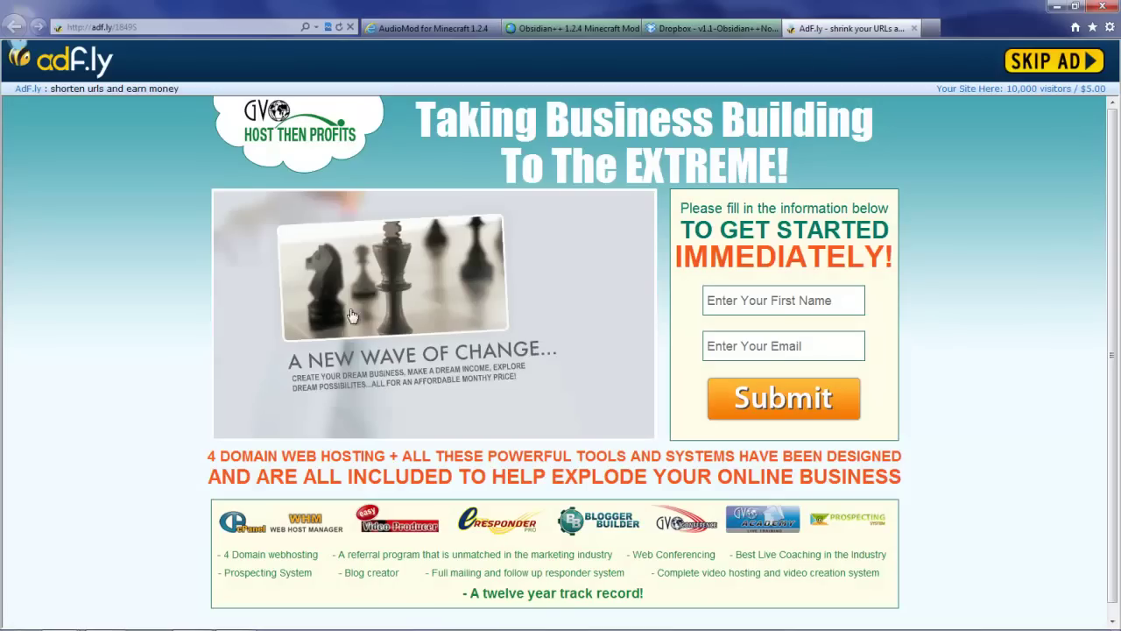
click(338, 29)
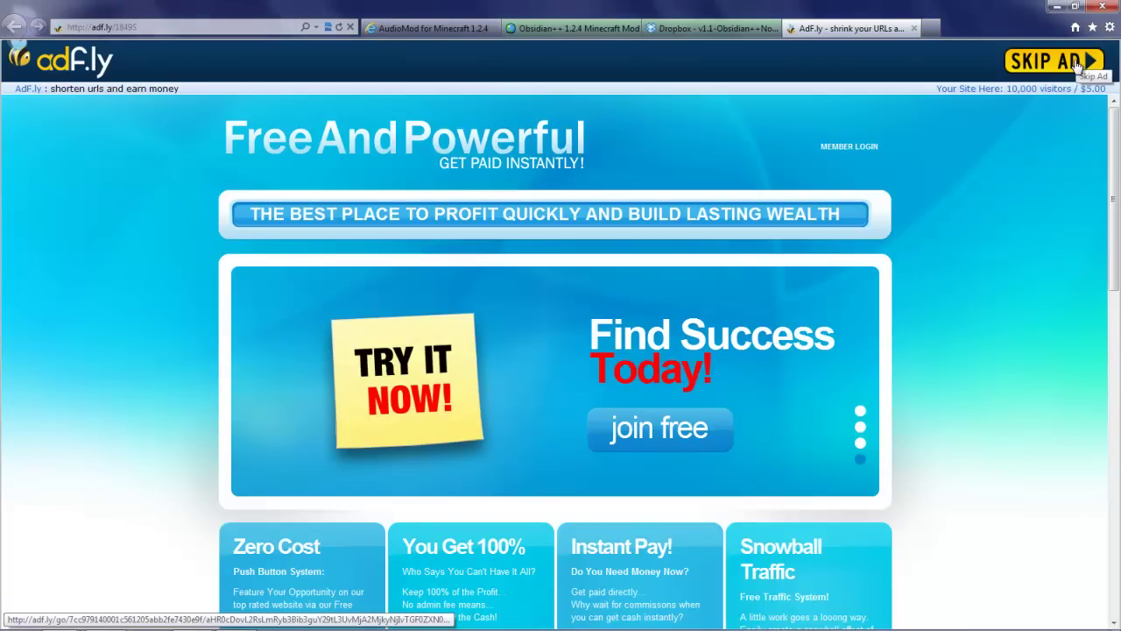
click(1077, 66)
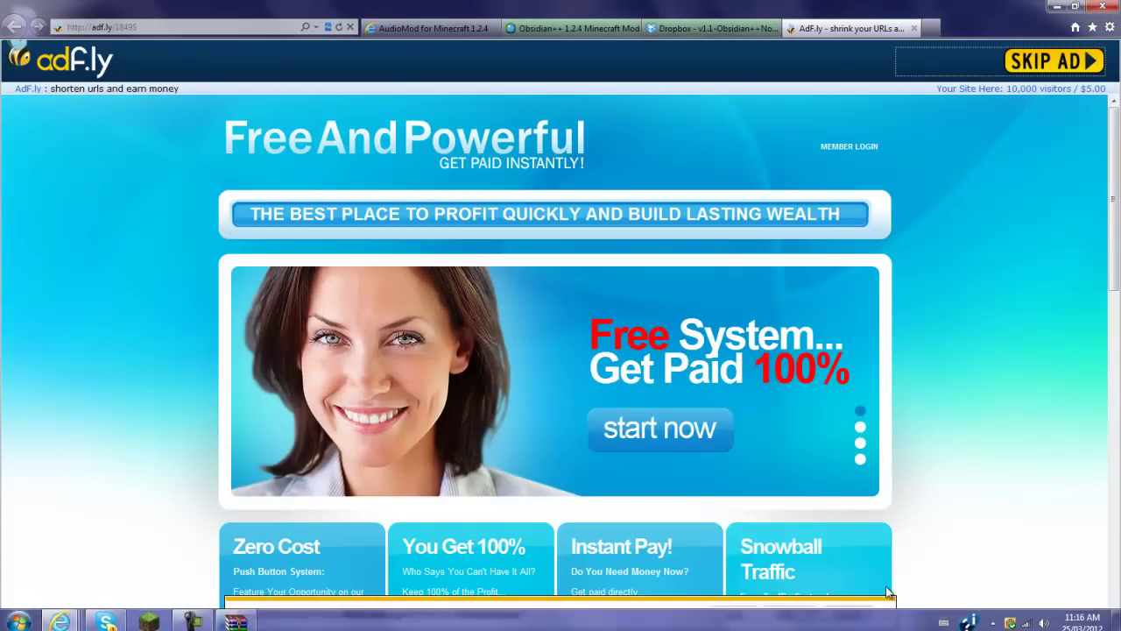
click(888, 614)
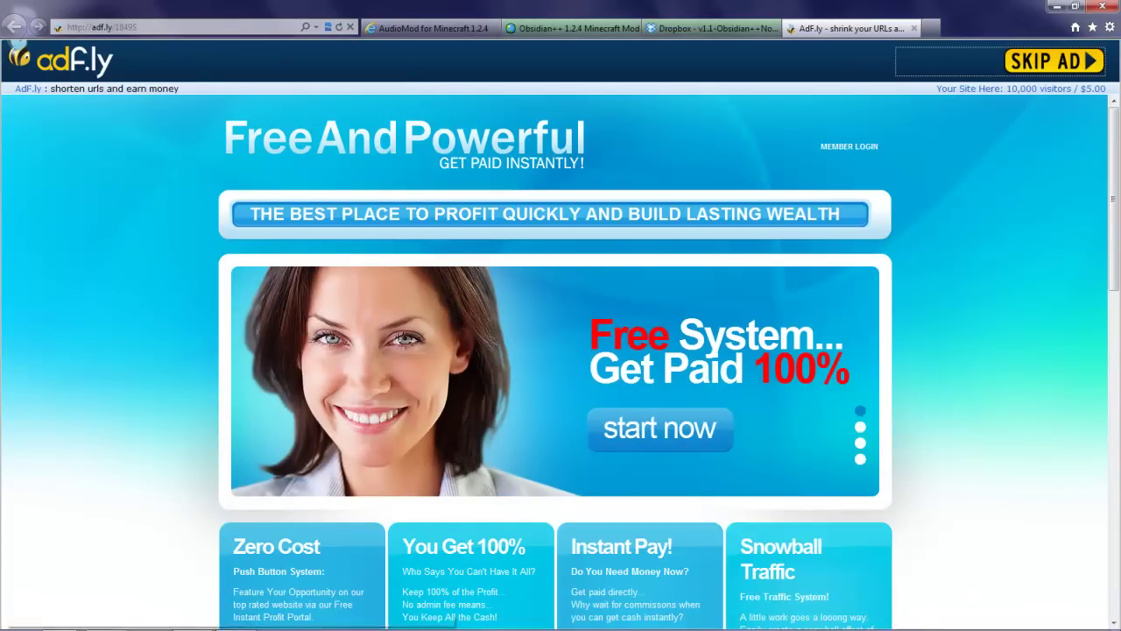
Clear the browser and the Obsidian++ archive window off the desktop and run the Minecraft launcher
click(1055, 8)
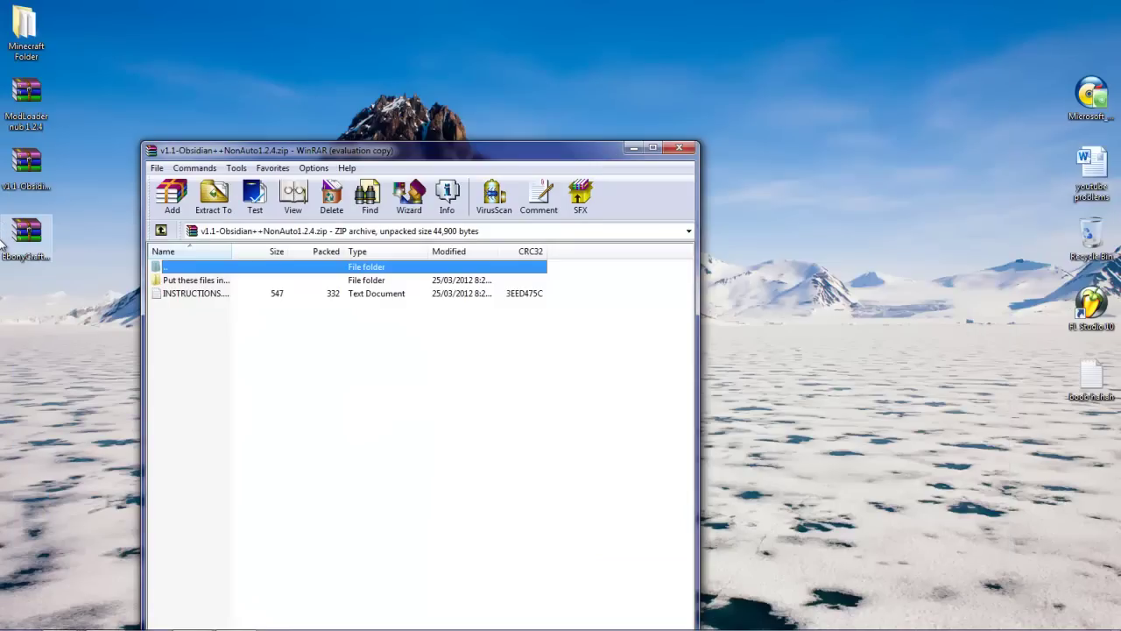
click(680, 148)
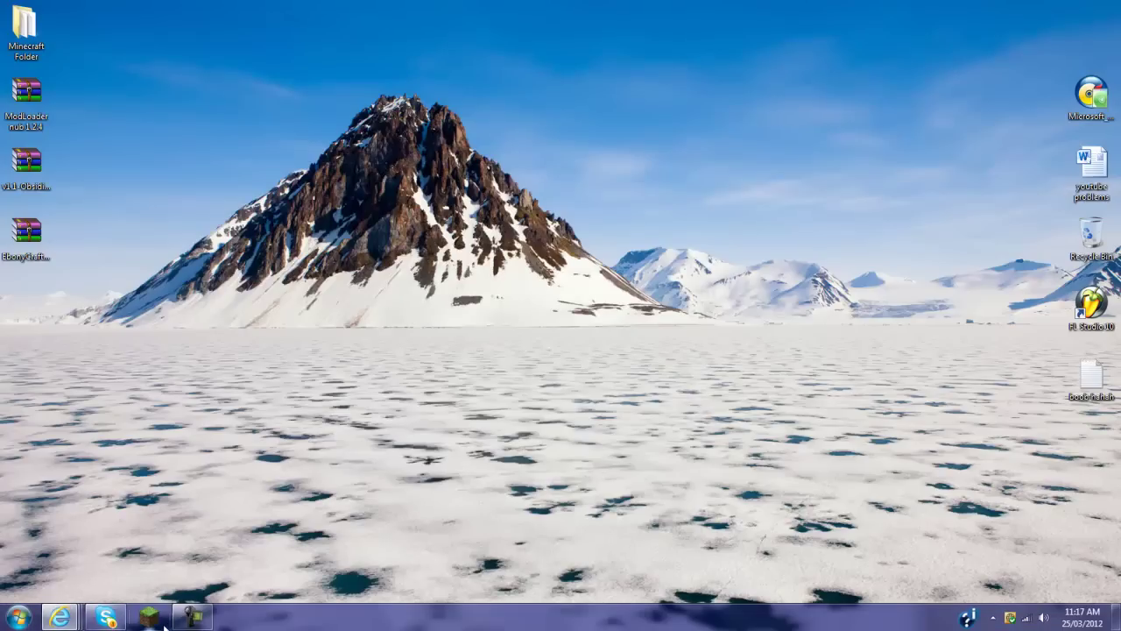
click(163, 624)
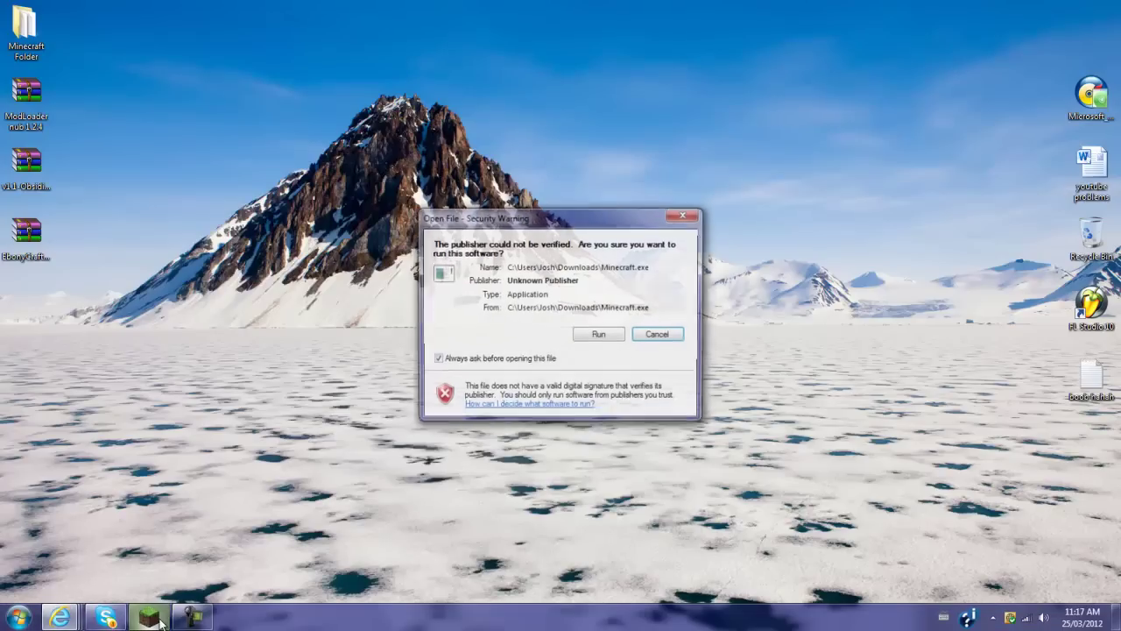
click(599, 335)
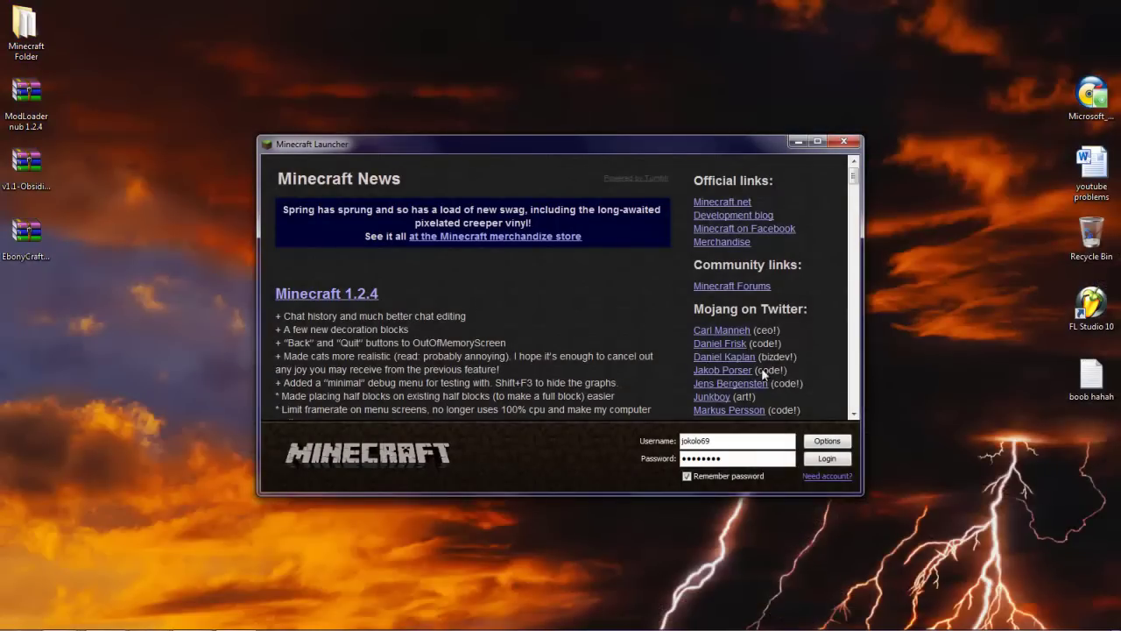
Force a game update in the launcher options and log in to apply it, closing Minecraft at its title screen
click(827, 443)
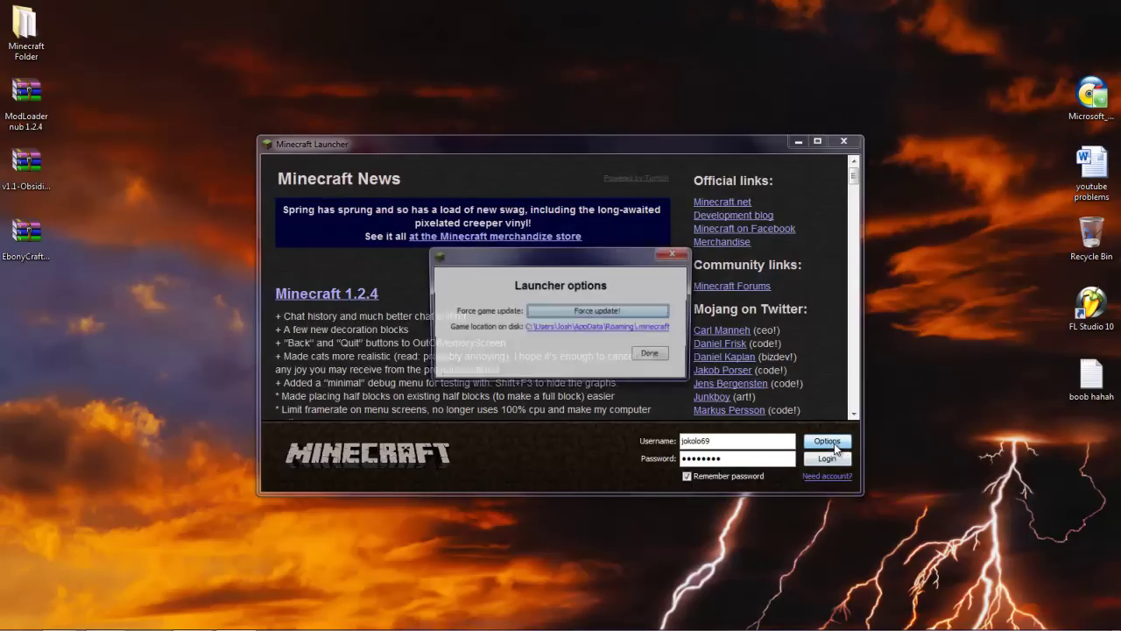
click(601, 313)
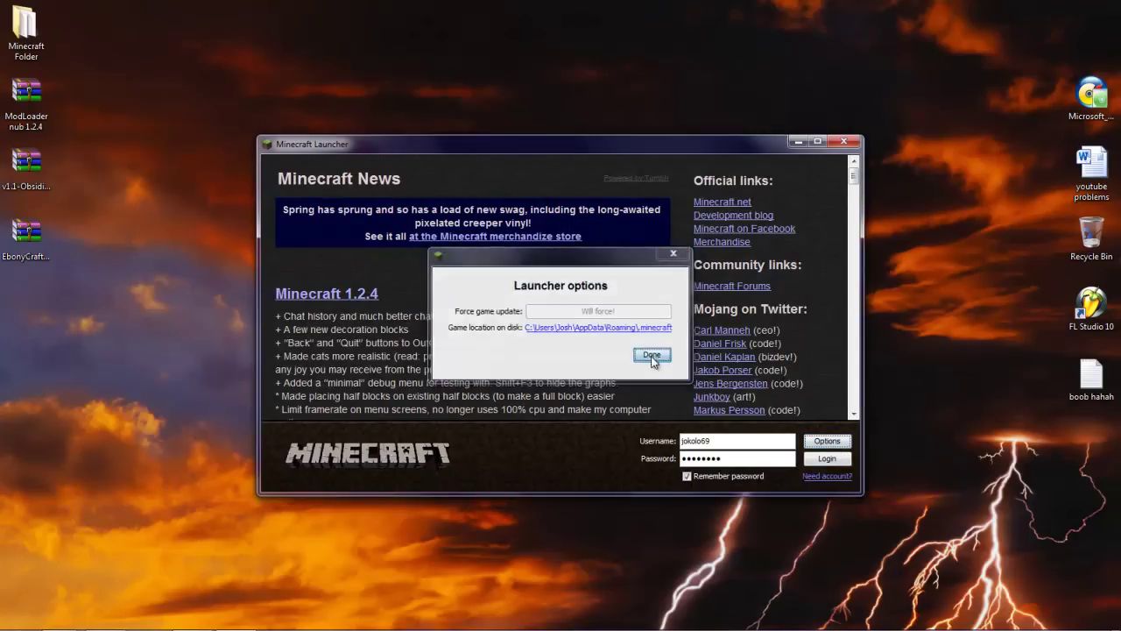
click(652, 354)
click(826, 459)
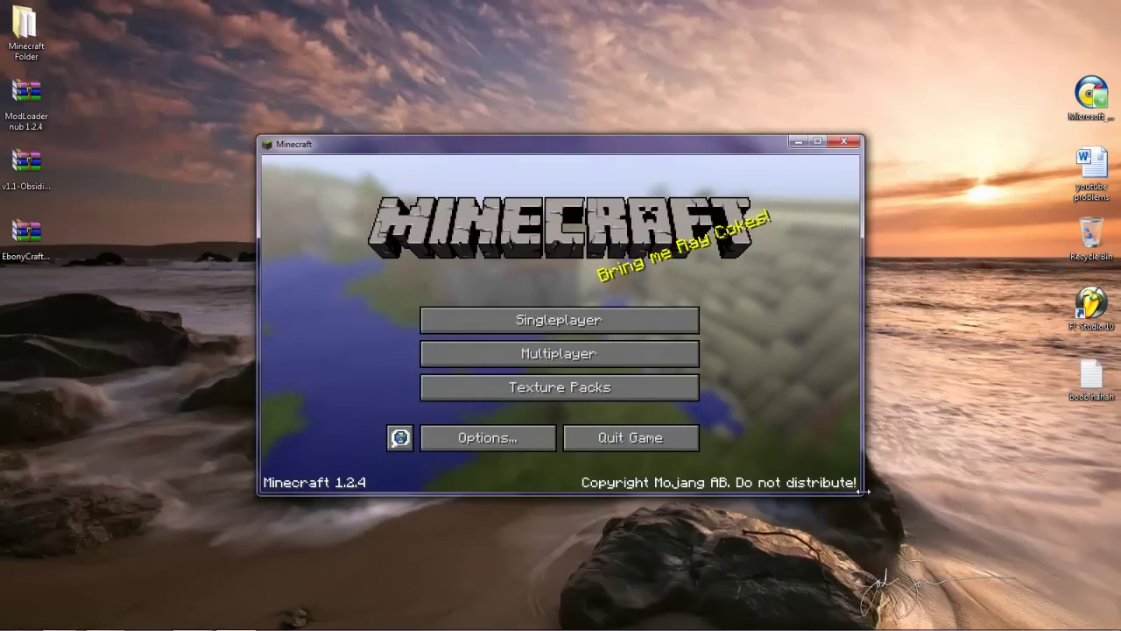
click(845, 143)
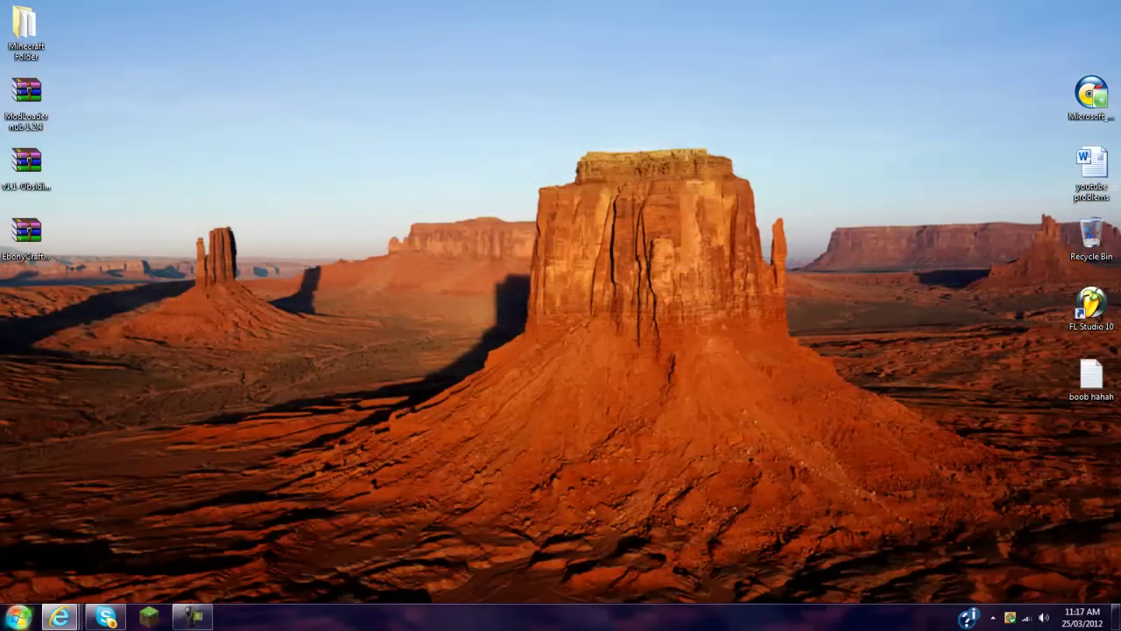
Open the Roaming application data folder by searching Windows for %appdata%
click(17, 617)
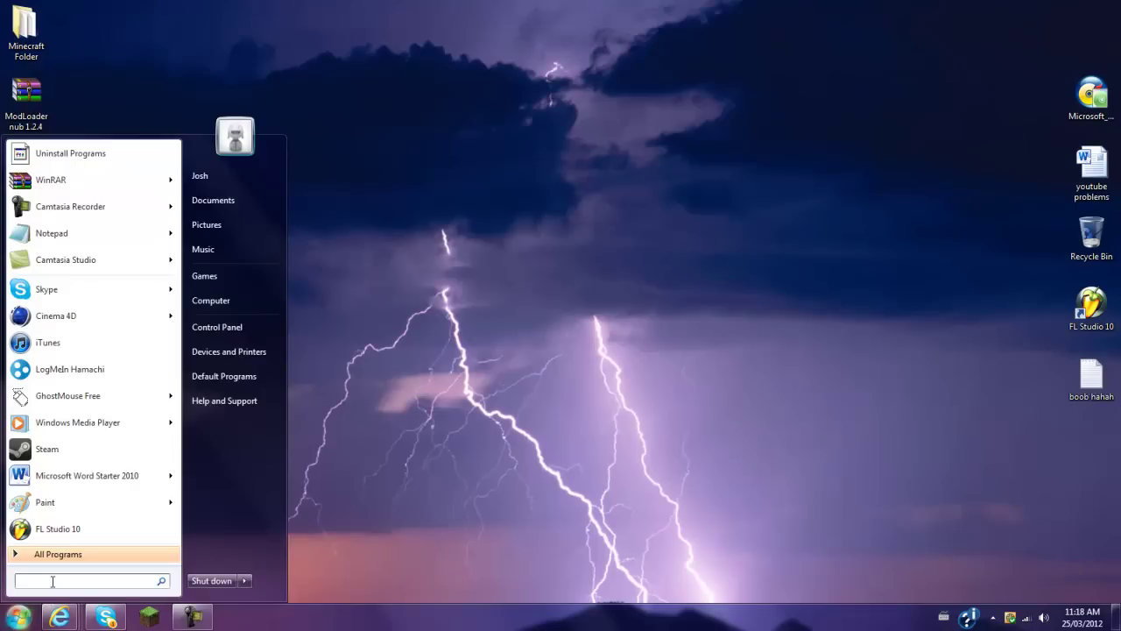
key(super)
key(super)
text(%)
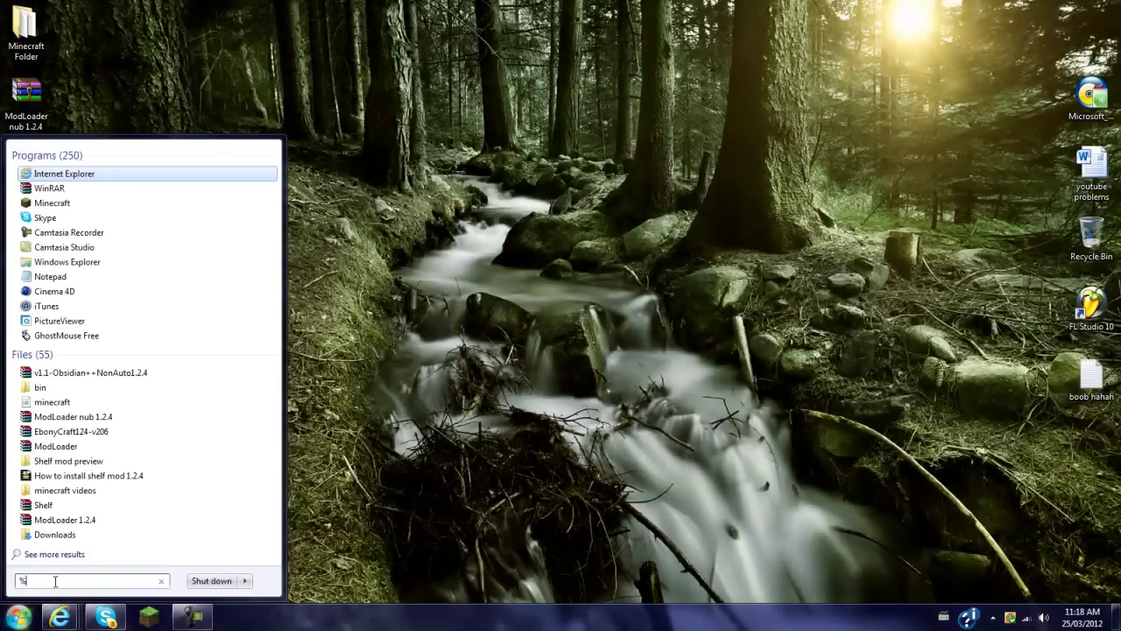
text(app)
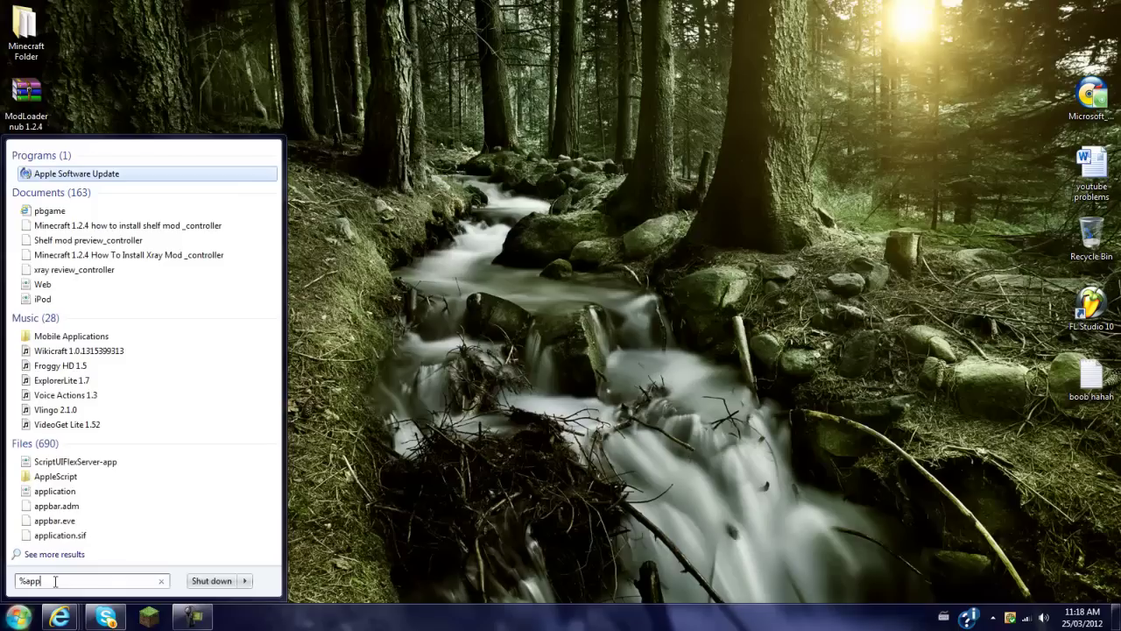
text(data)
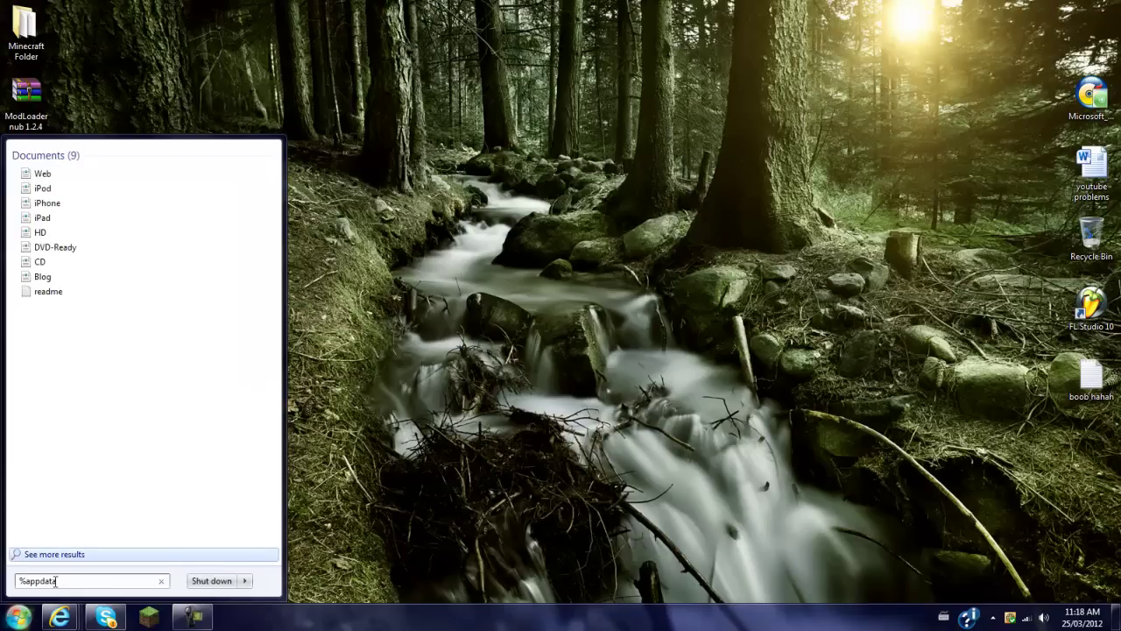
text(%)
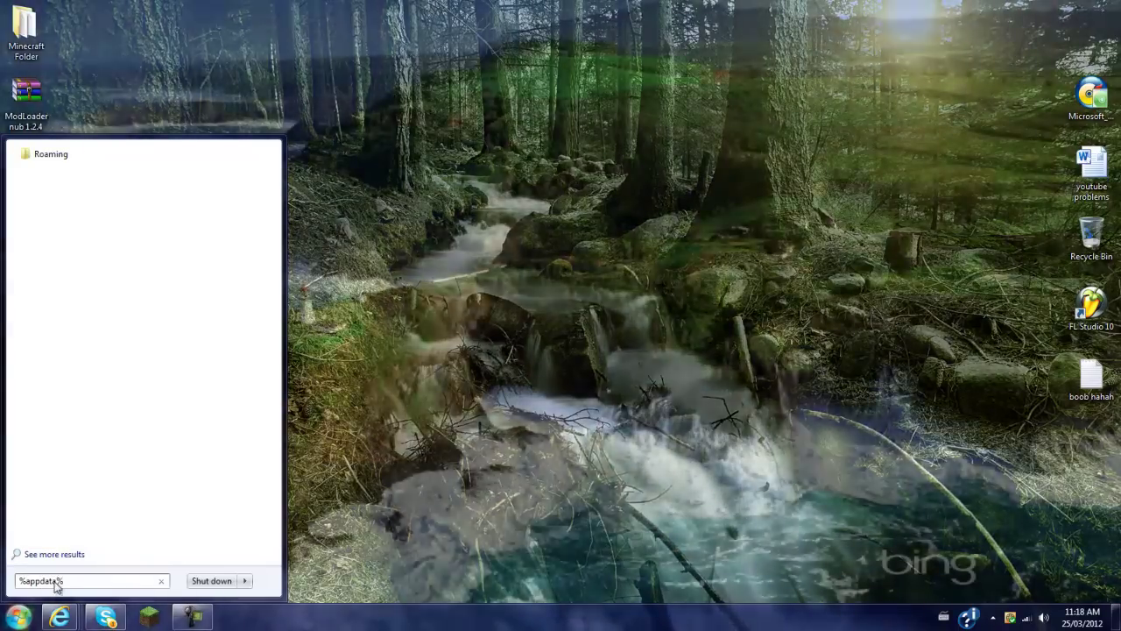
key(Return)
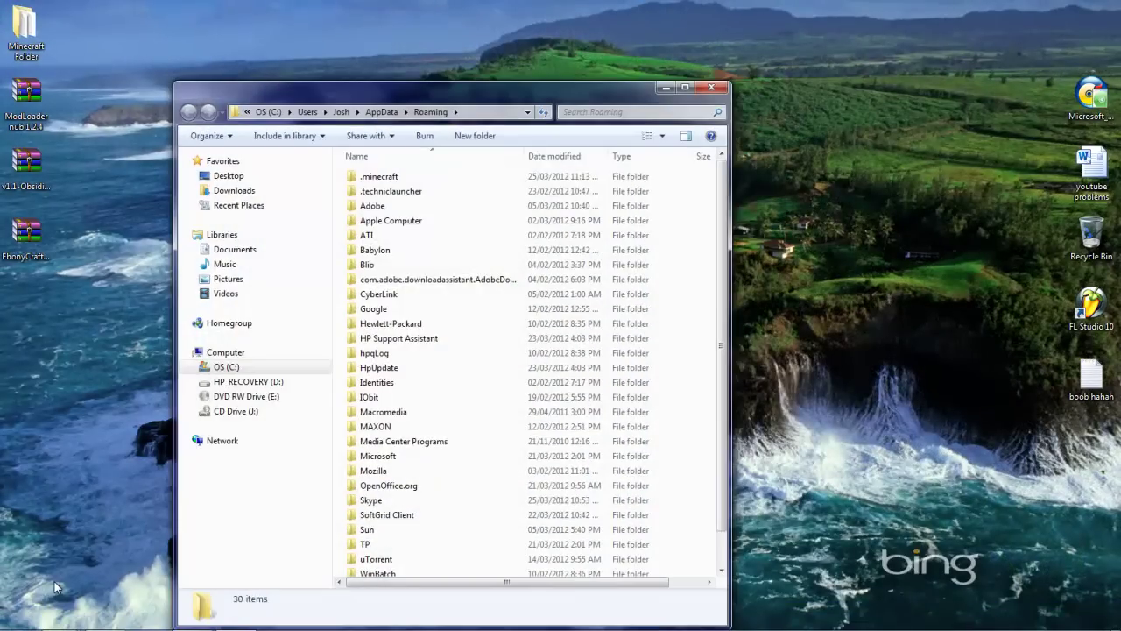
Maximize the Roaming folder window and open the bin folder inside .minecraft to locate the minecraft jar file
drag(309, 88, 334, 5)
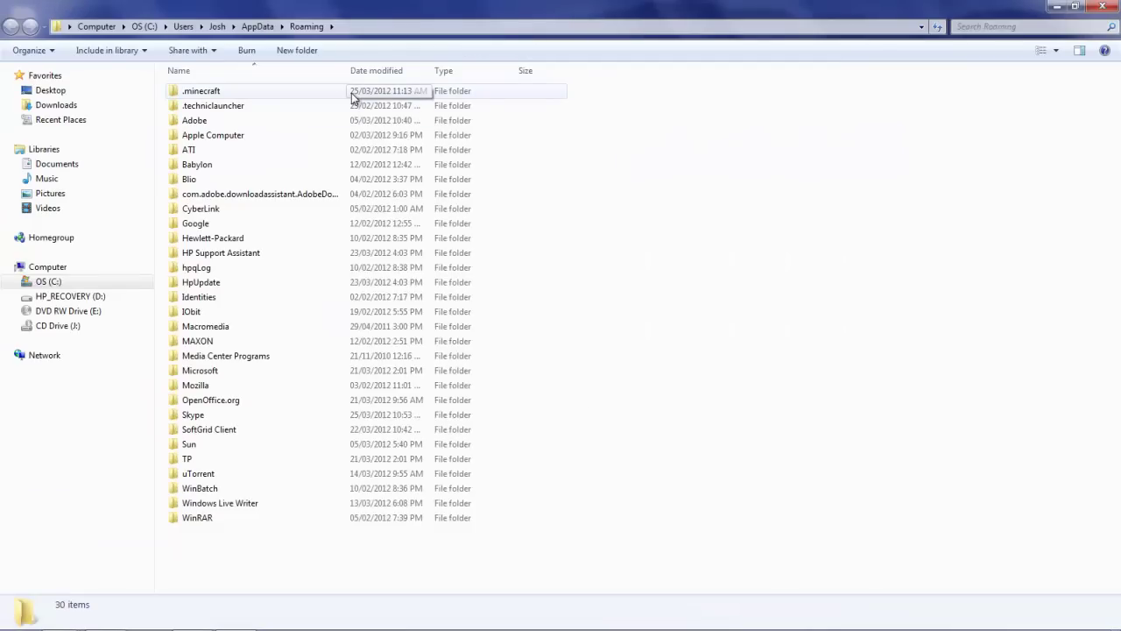
click(325, 97)
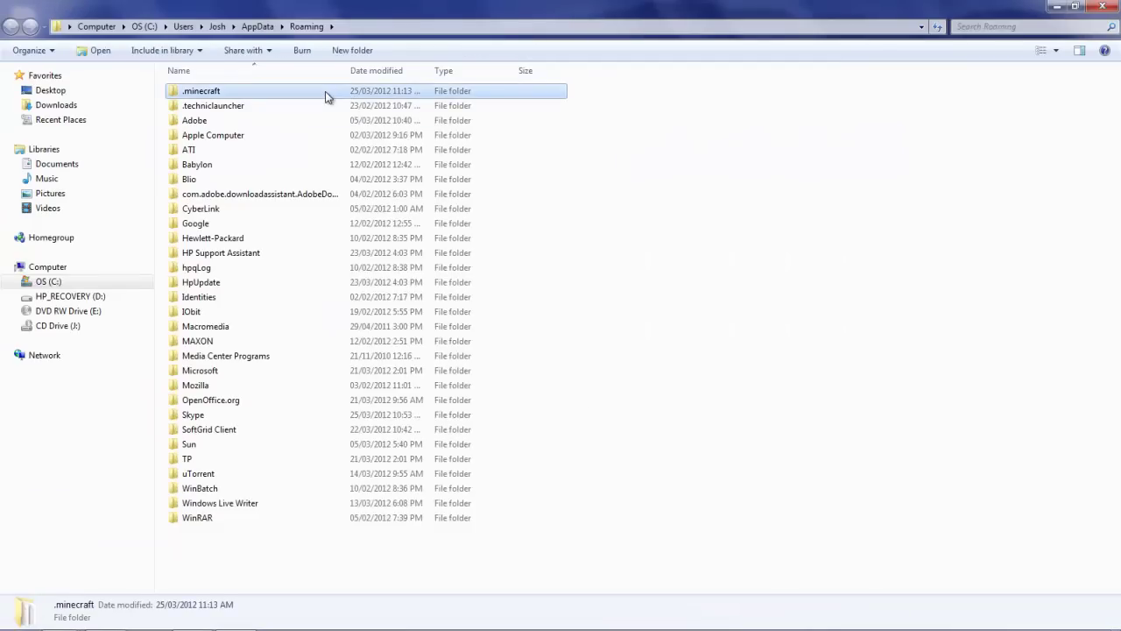
double_click(325, 96)
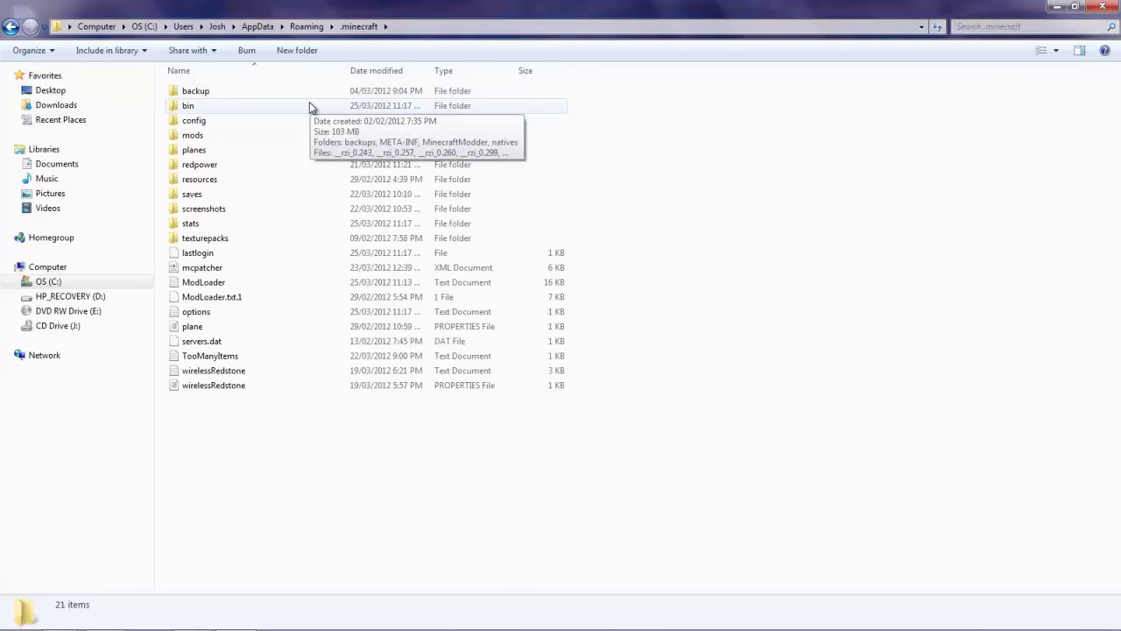
double_click(311, 106)
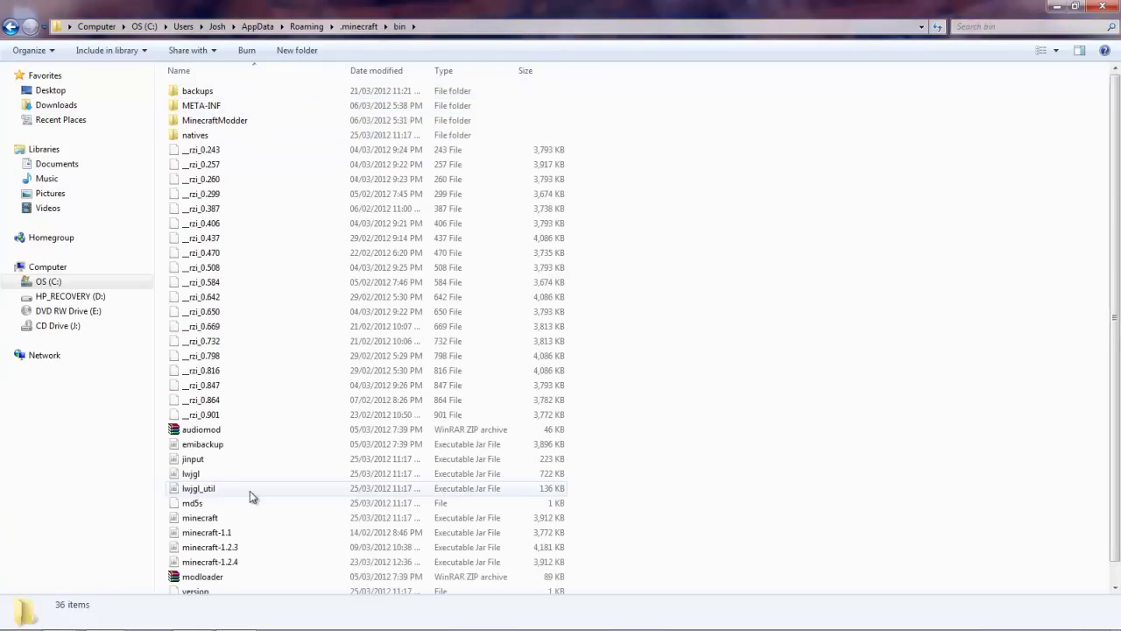
scroll(239, 500, down, 1)
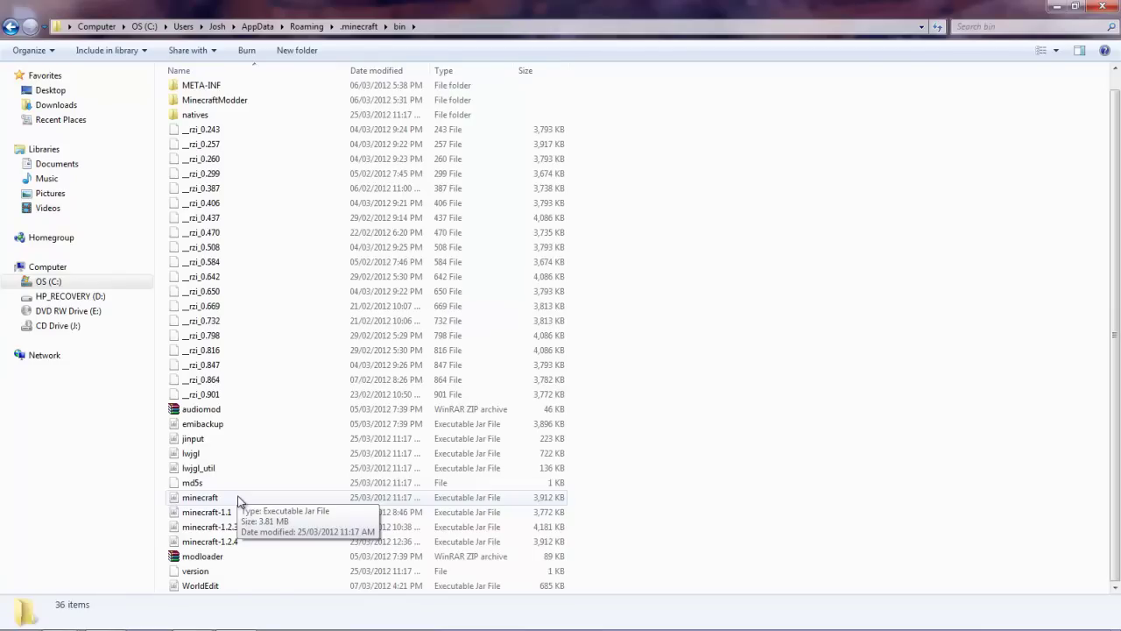
Open the minecraft jar with WinRAR archiver, close the bin folder window and dock the archive window to the right half of the screen
click(239, 498)
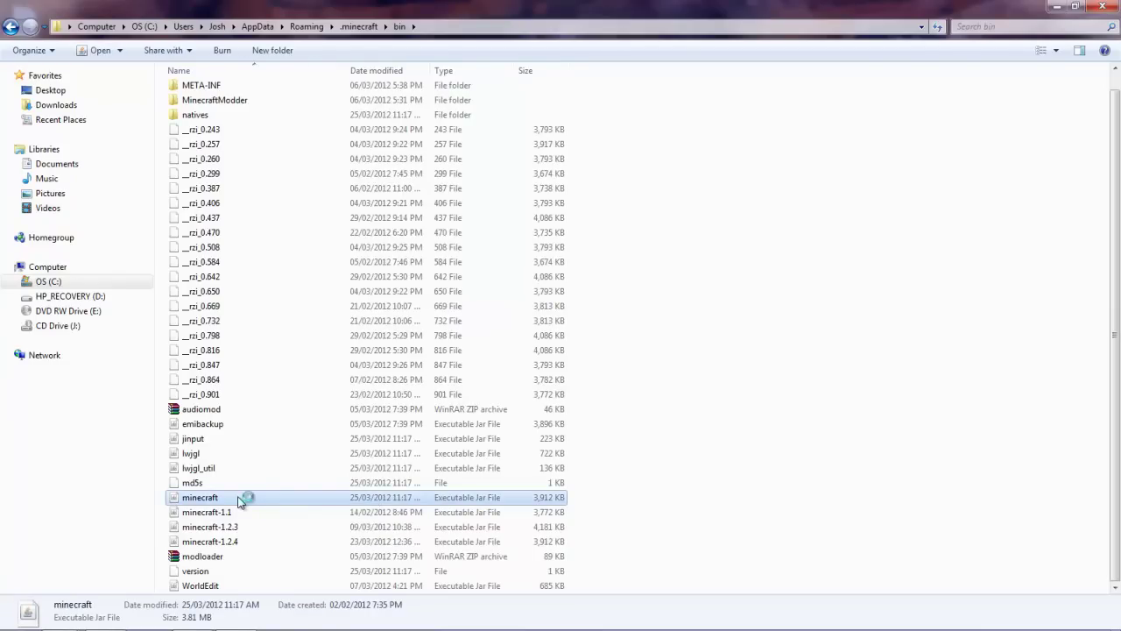
click(701, 287)
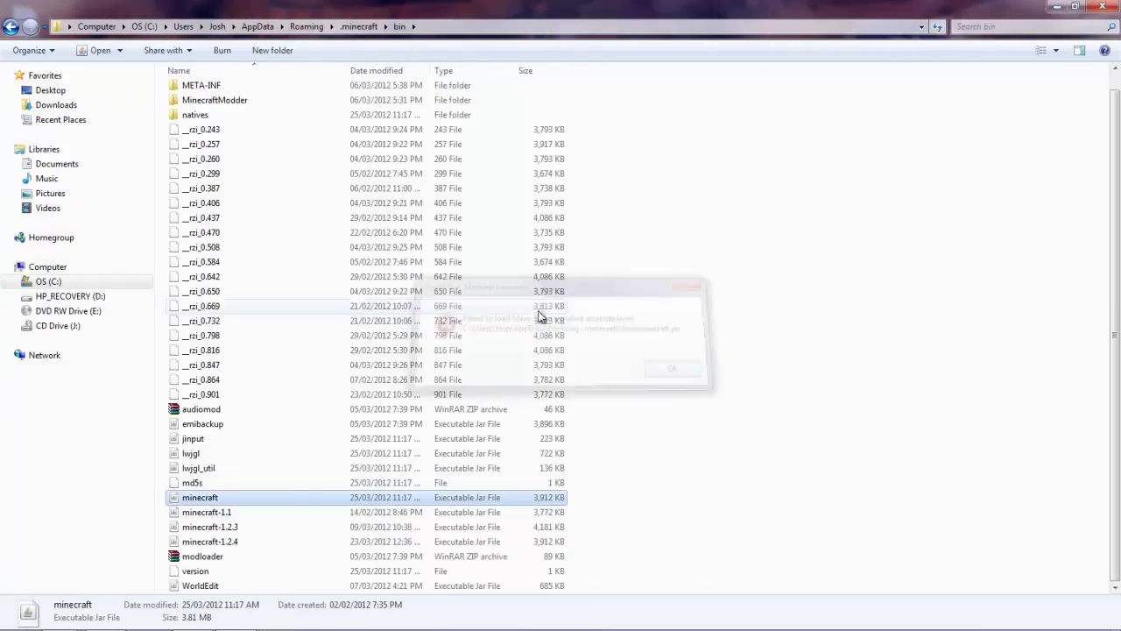
right_click(290, 497)
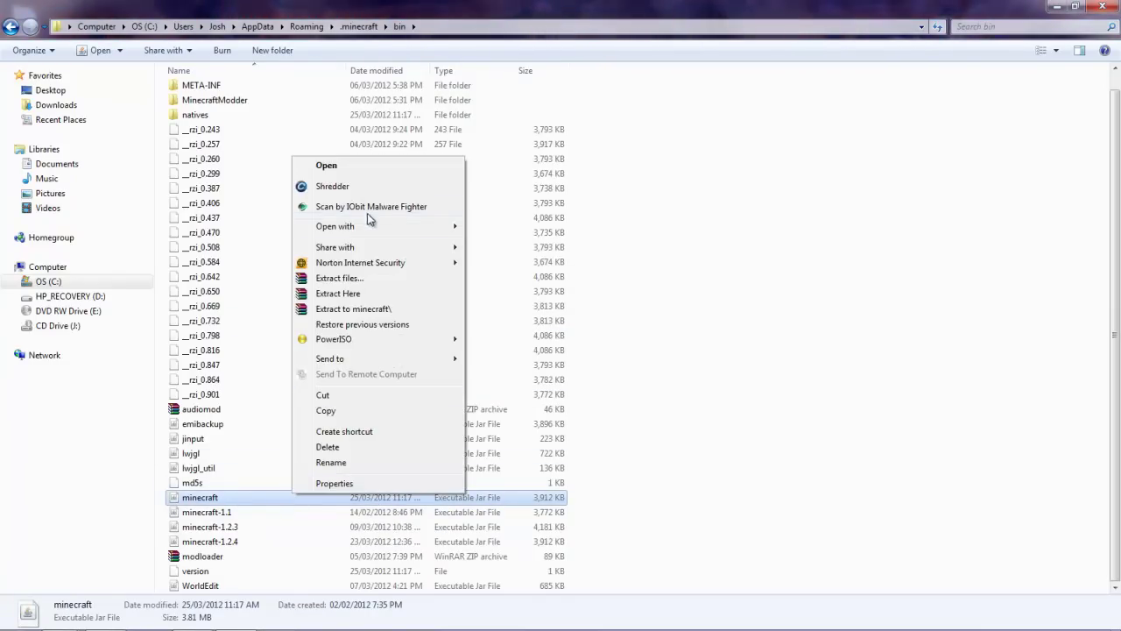
mouse_move(383, 226)
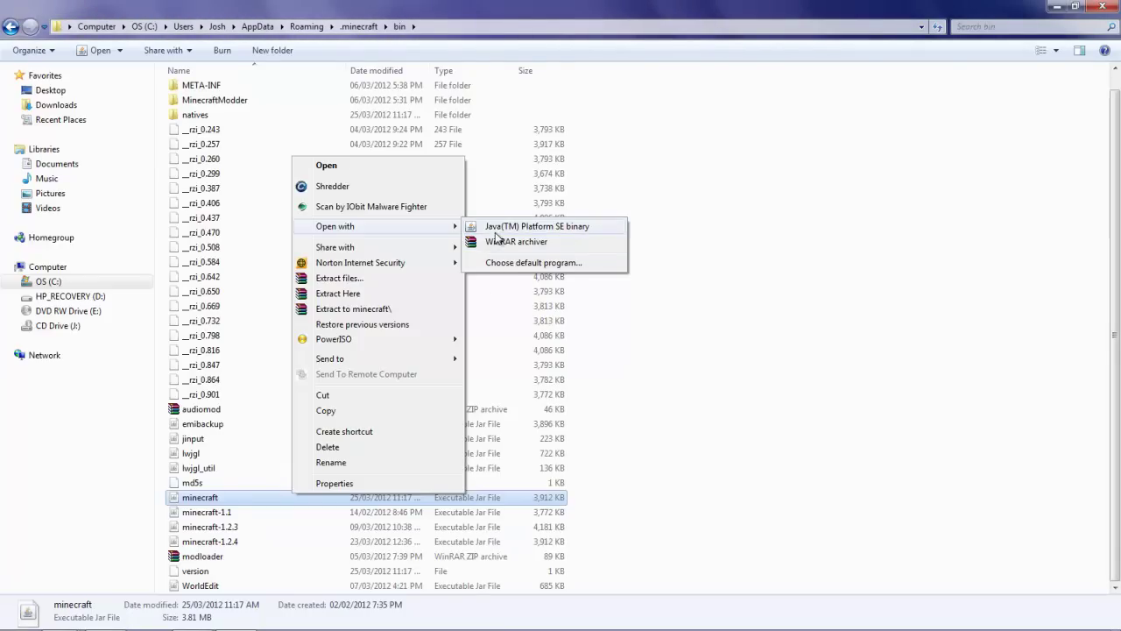
click(492, 244)
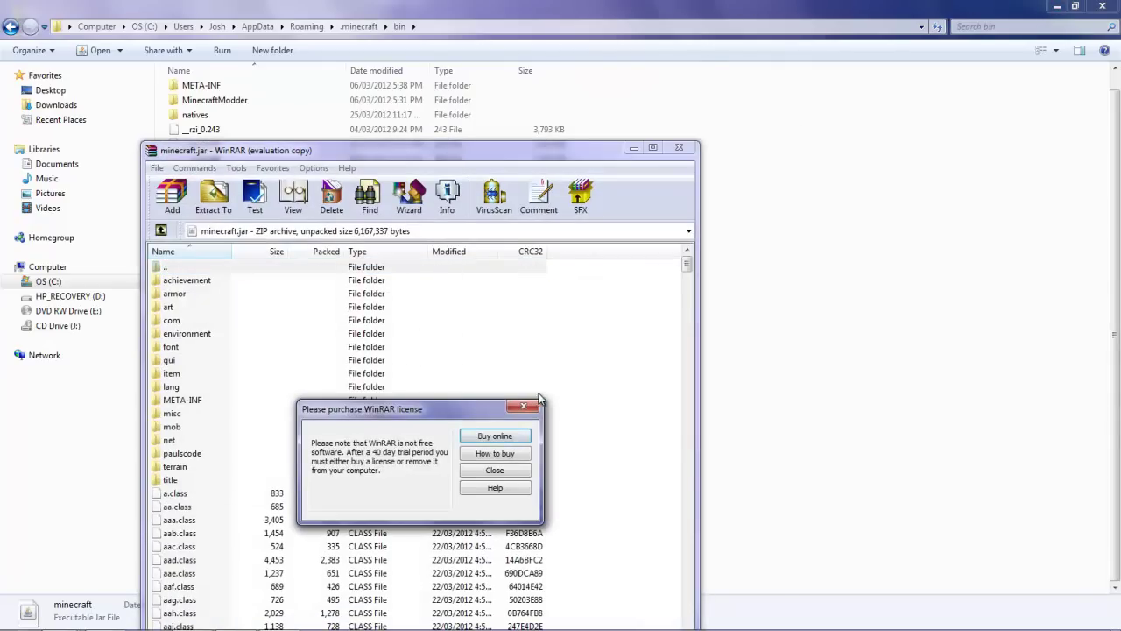
click(525, 405)
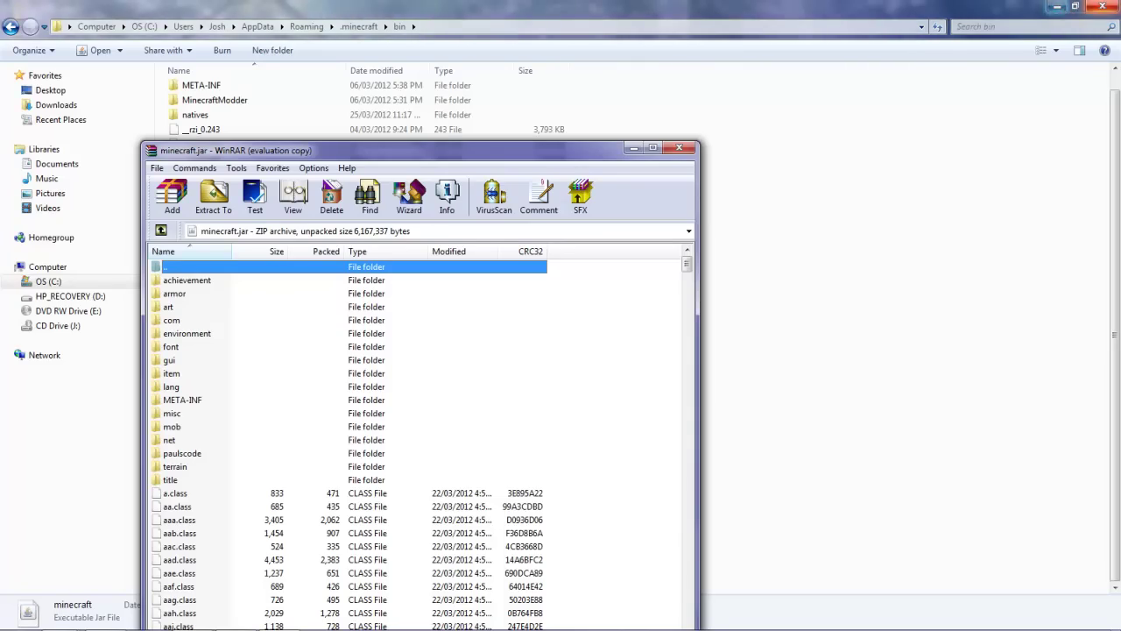
click(1099, 6)
drag(571, 155, 1120, 140)
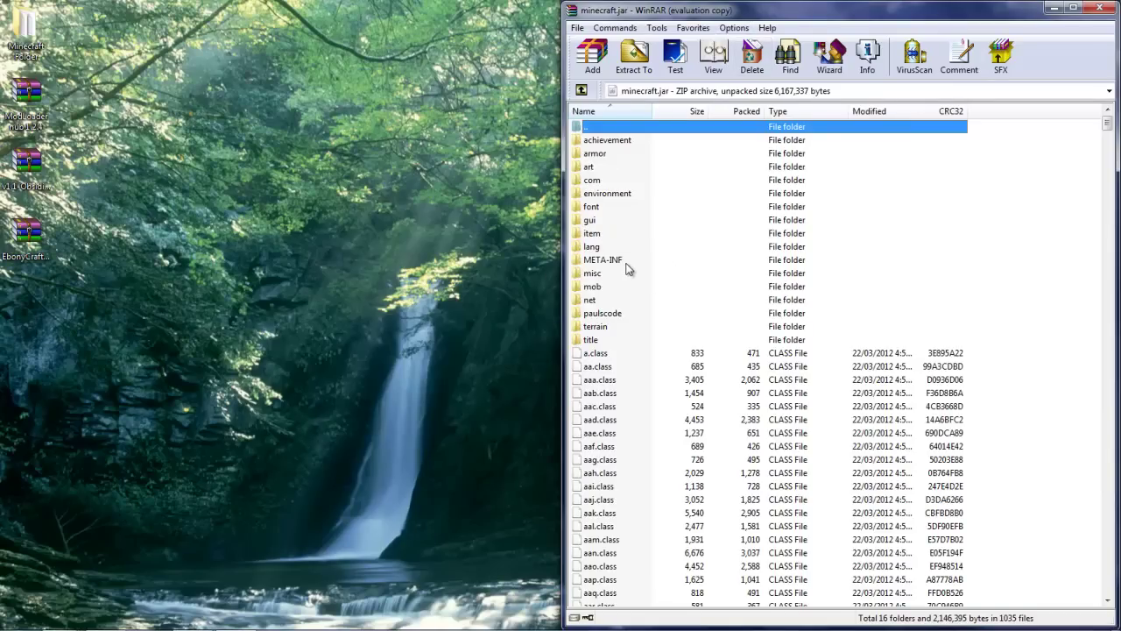
Delete the META-INF folder from minecraft.jar and confirm the deletion
click(593, 259)
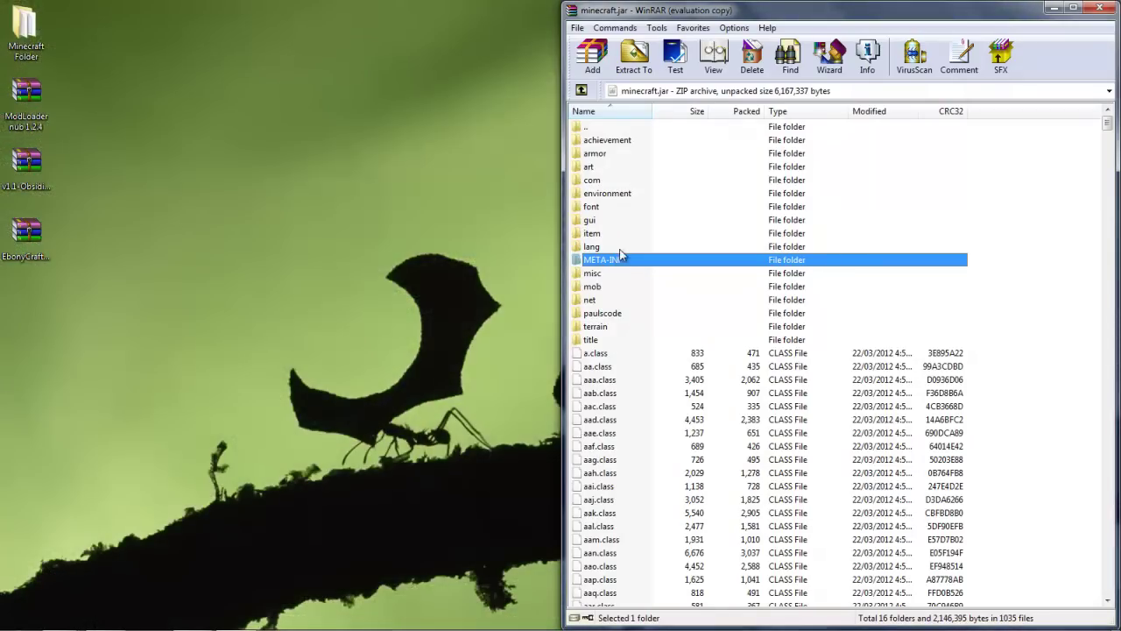
right_click(619, 254)
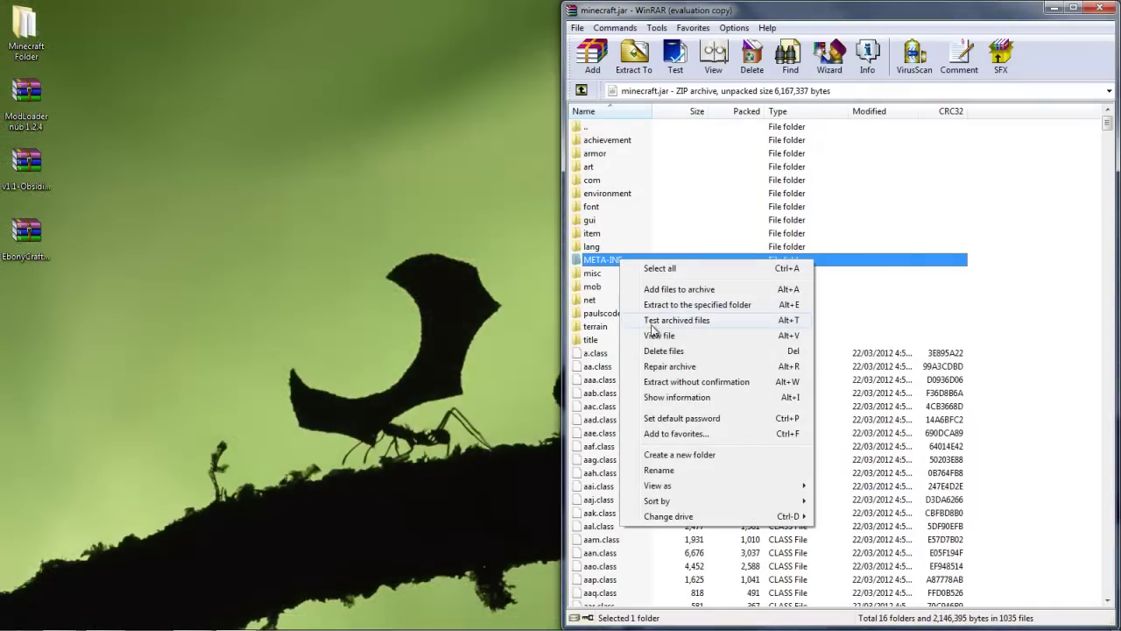
click(659, 351)
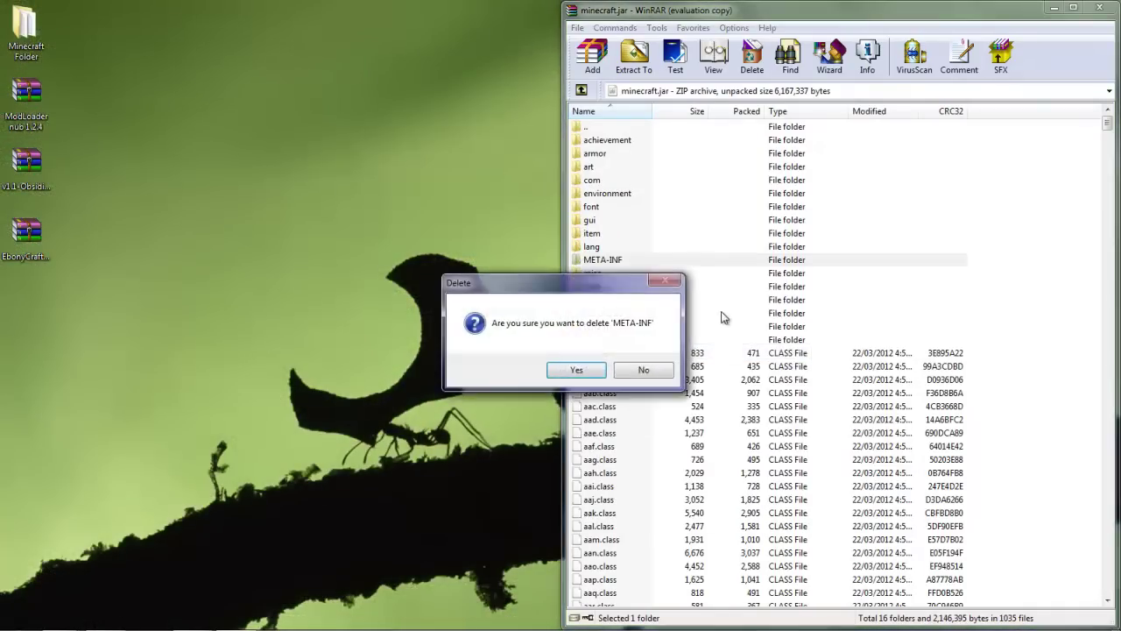
click(565, 372)
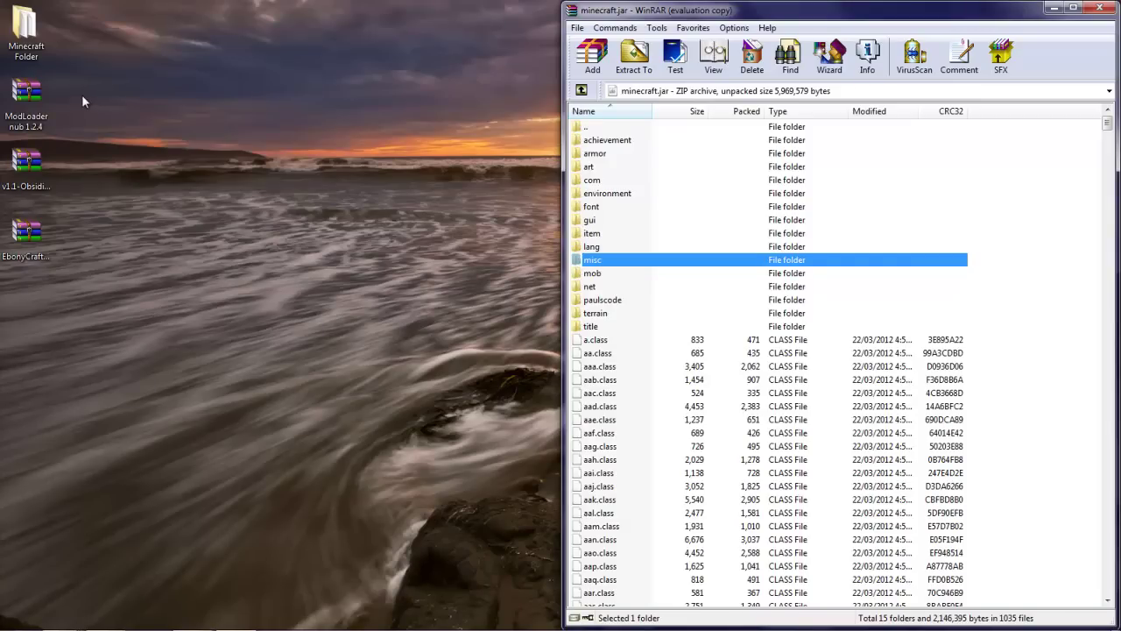
Move the ModLoader and Obsidian++ archives toward the middle of the desktop and open ModLoader nub 1.2.4, dismissing the license reminder
drag(26, 92, 345, 234)
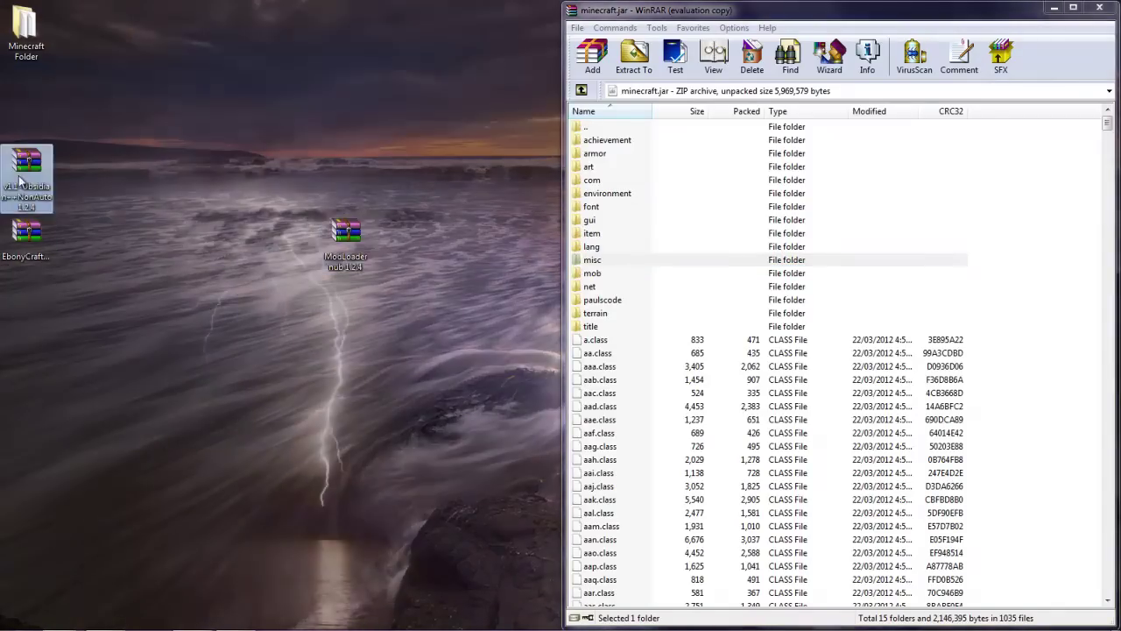
drag(26, 162, 298, 241)
double_click(360, 256)
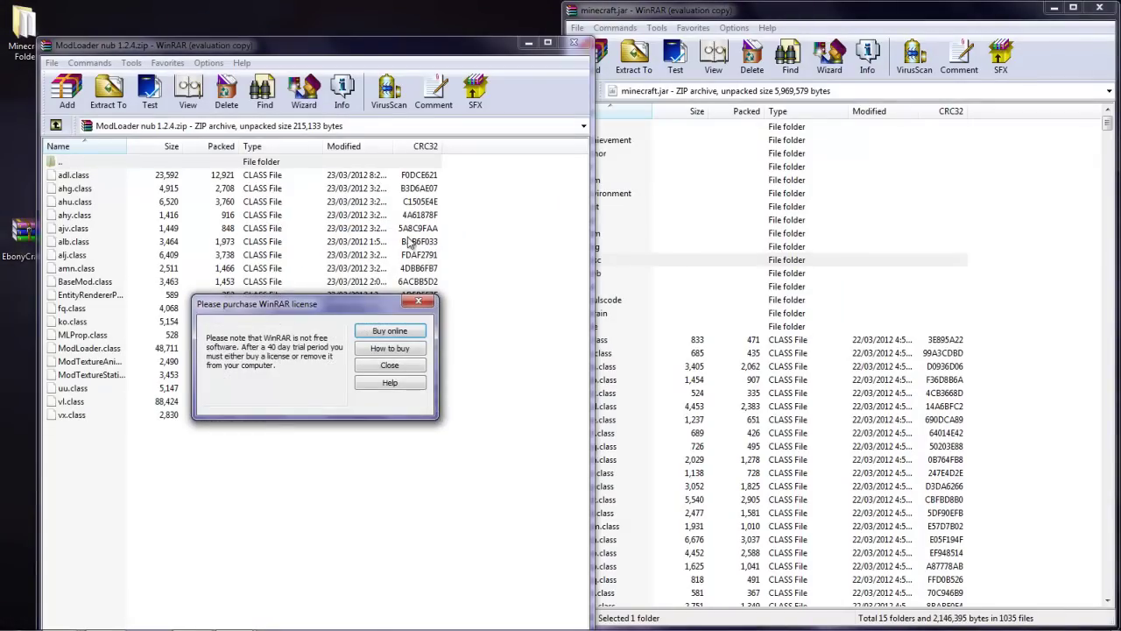
click(427, 304)
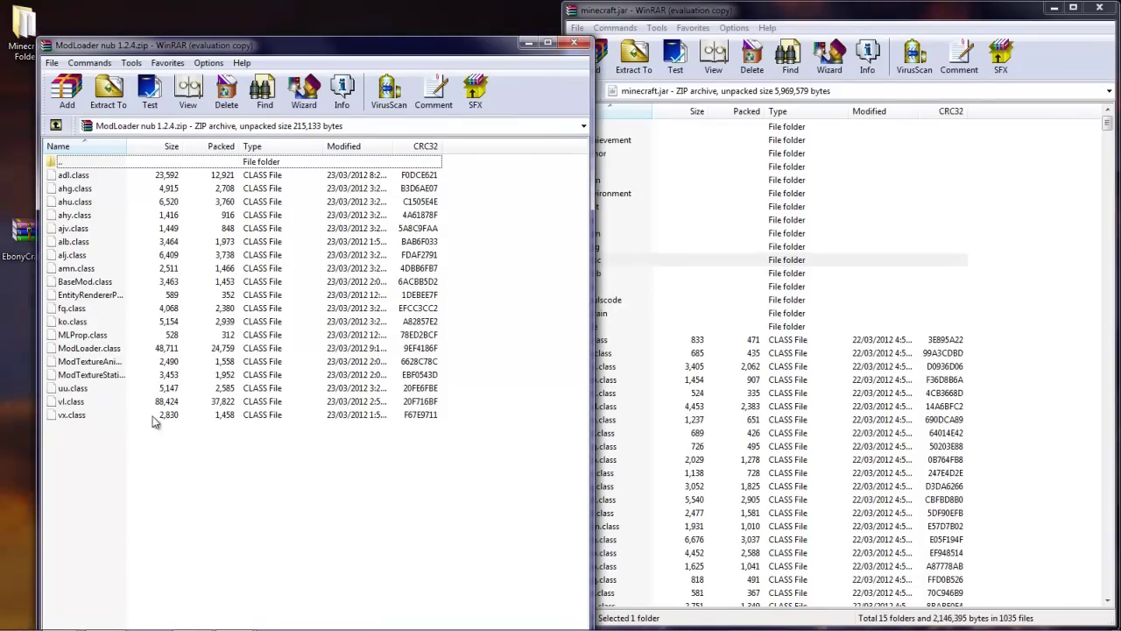
Select all the class files in the ModLoader nub 1.2.4 archive, from adl.class to vx.class
click(249, 417)
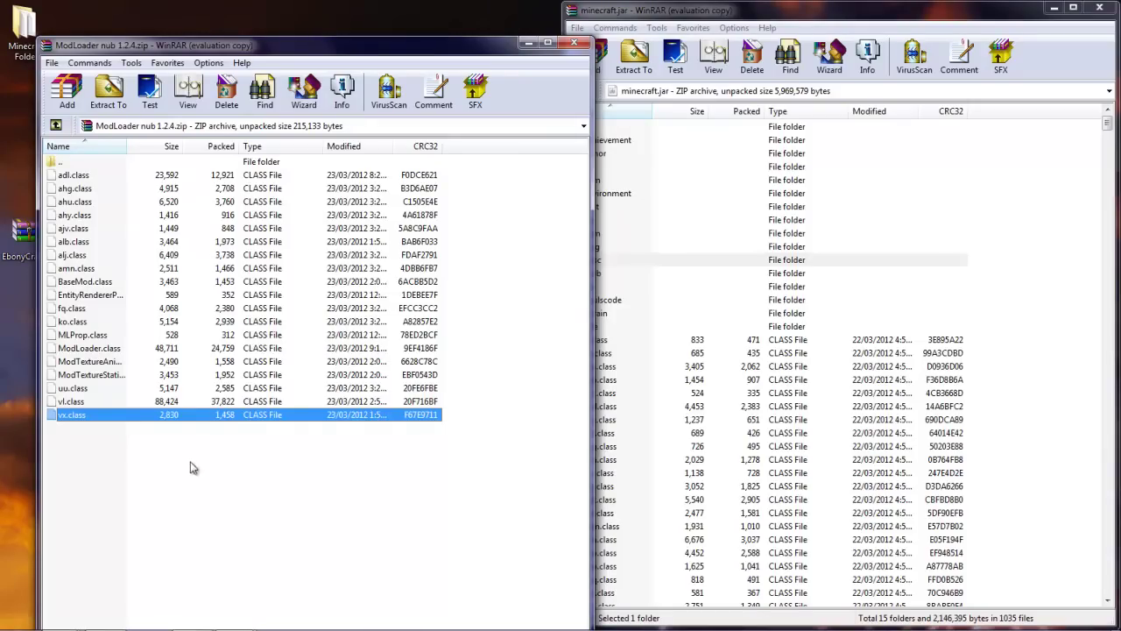
ctrl+click(131, 176)
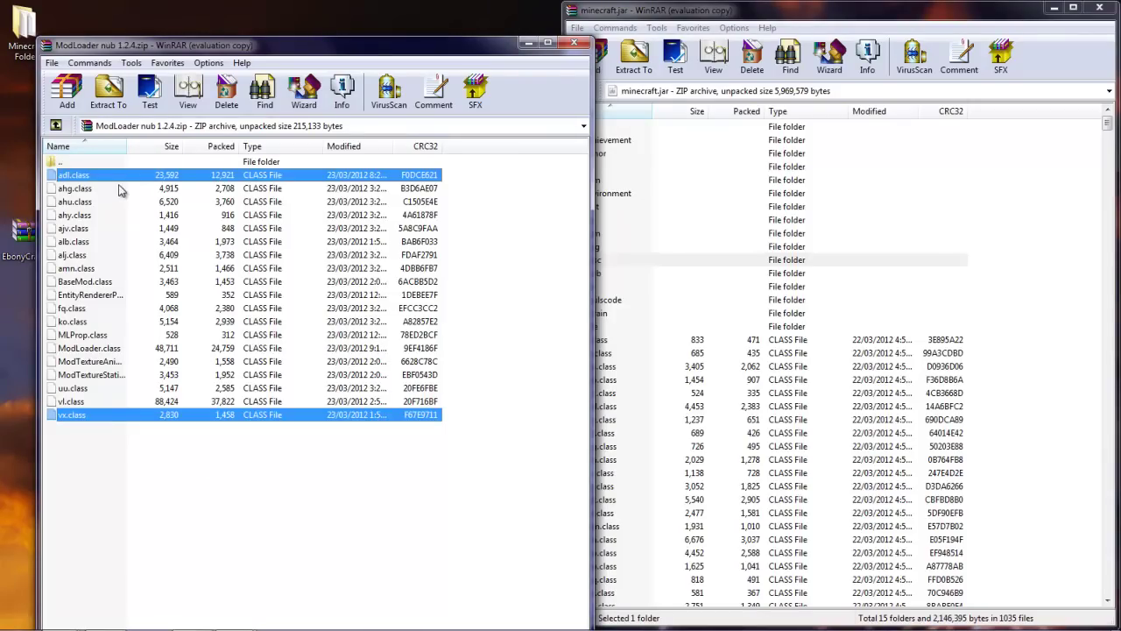
ctrl+click(121, 188)
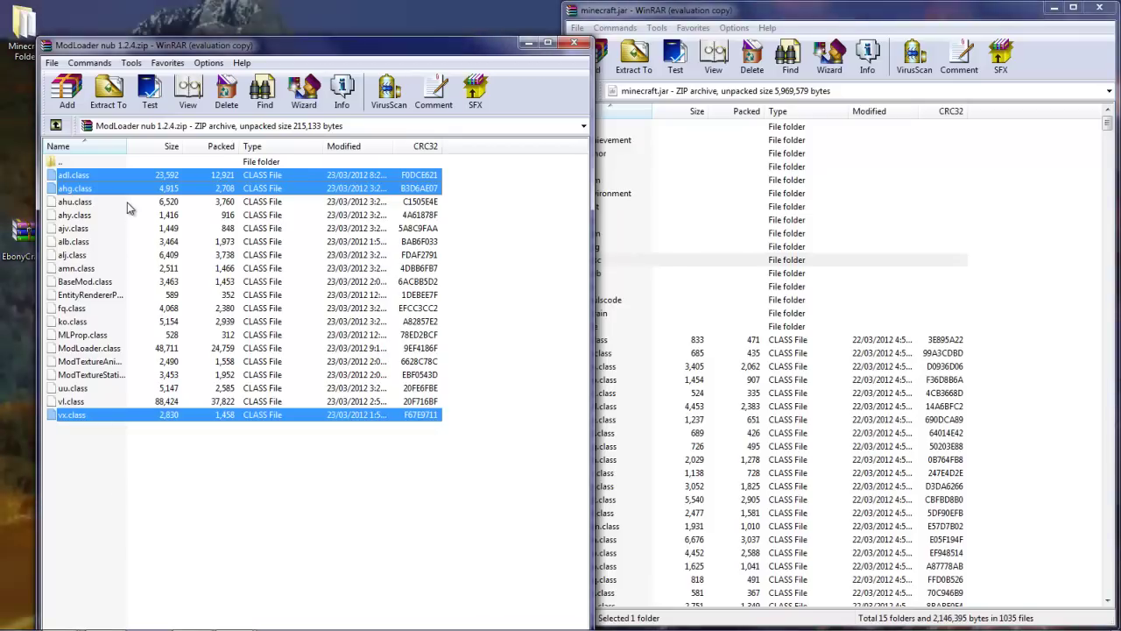
ctrl+click(127, 203)
ctrl+click(122, 228)
drag(154, 481, 157, 174)
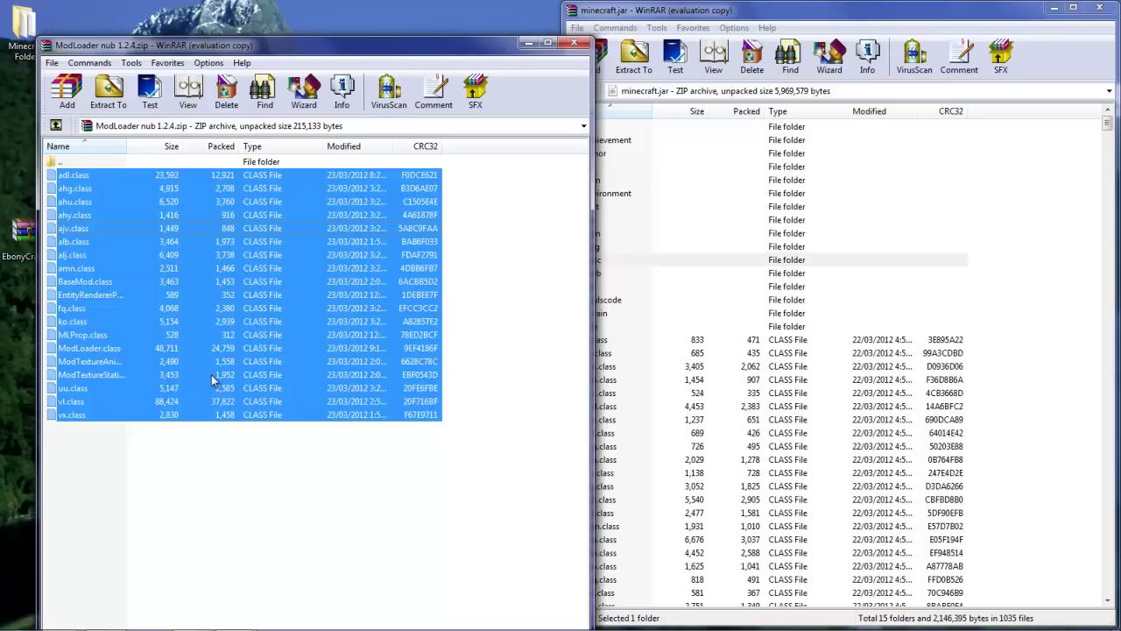
right_click(160, 281)
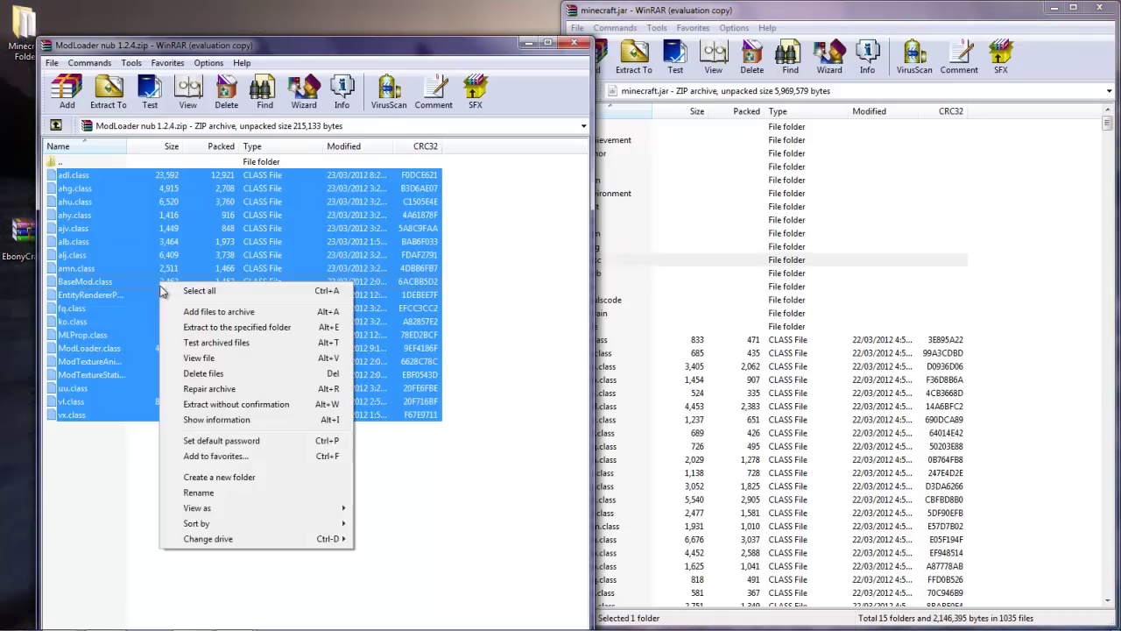
click(75, 260)
Dock the ModLoader window beside minecraft.jar and add the selected class files to minecraft.jar with the Add and replace files mode
drag(110, 225, 393, 116)
drag(207, 46, 2, 53)
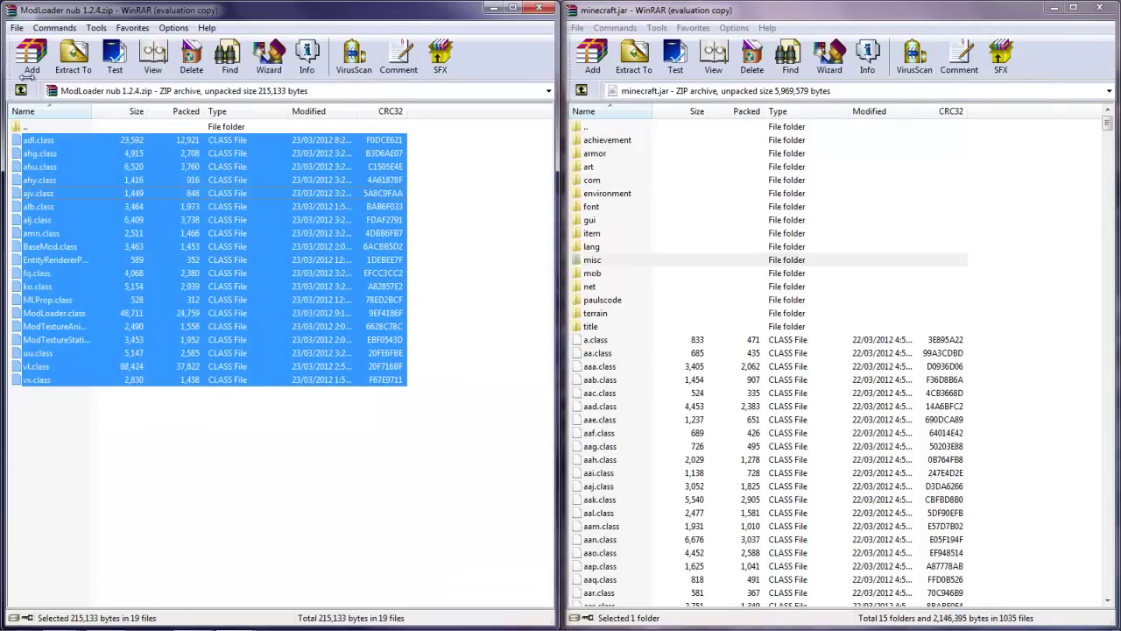
drag(241, 286, 667, 226)
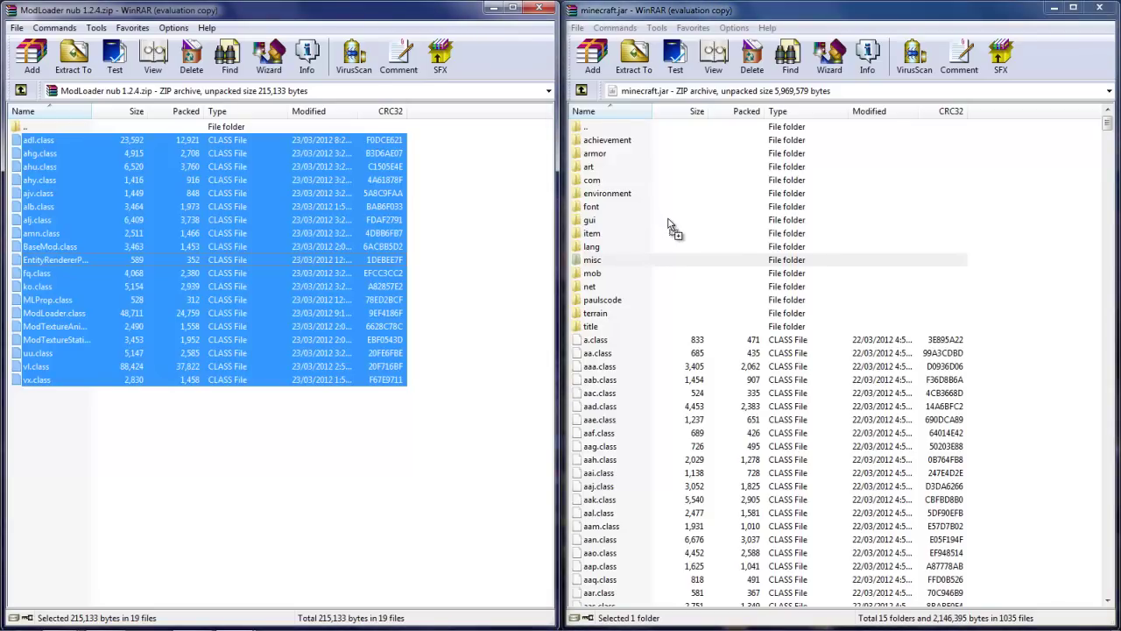
drag(666, 219, 767, 300)
drag(688, 312, 774, 492)
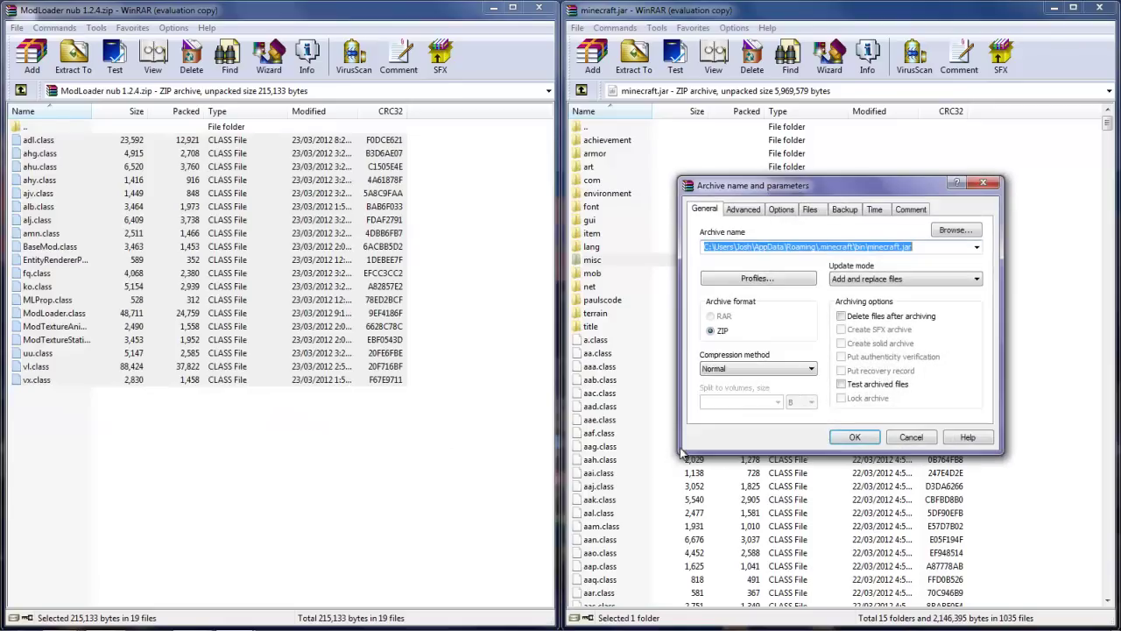
click(852, 435)
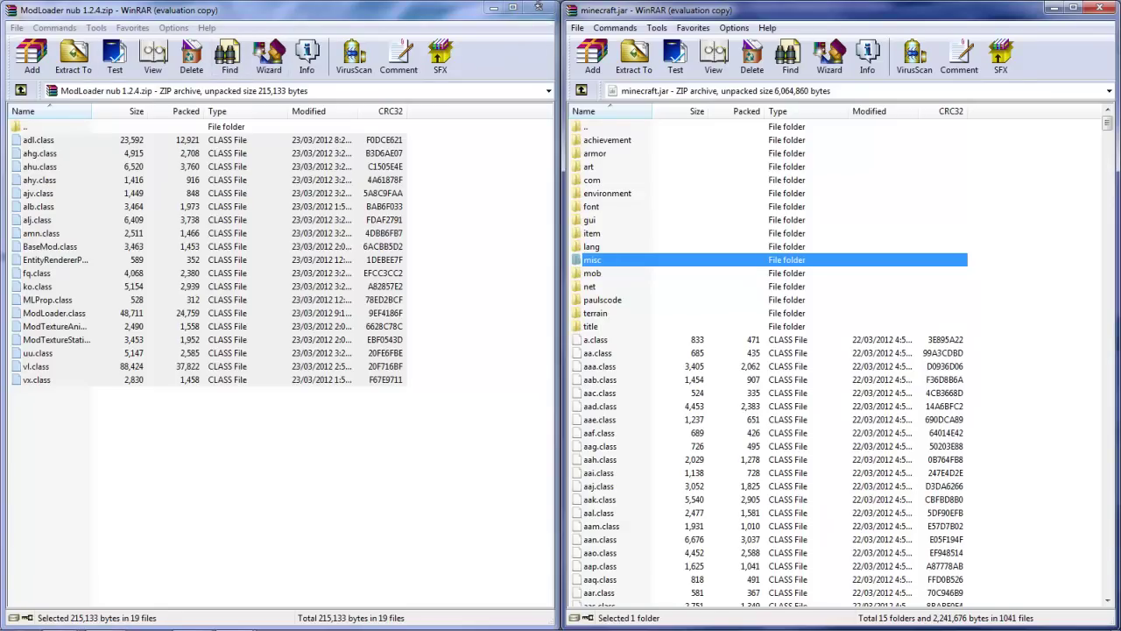
Close the ModLoader archive, open v1.1-Obsidian++NonAuto1.2.4.zip from the desktop and dock its window beside minecraft.jar
click(538, 8)
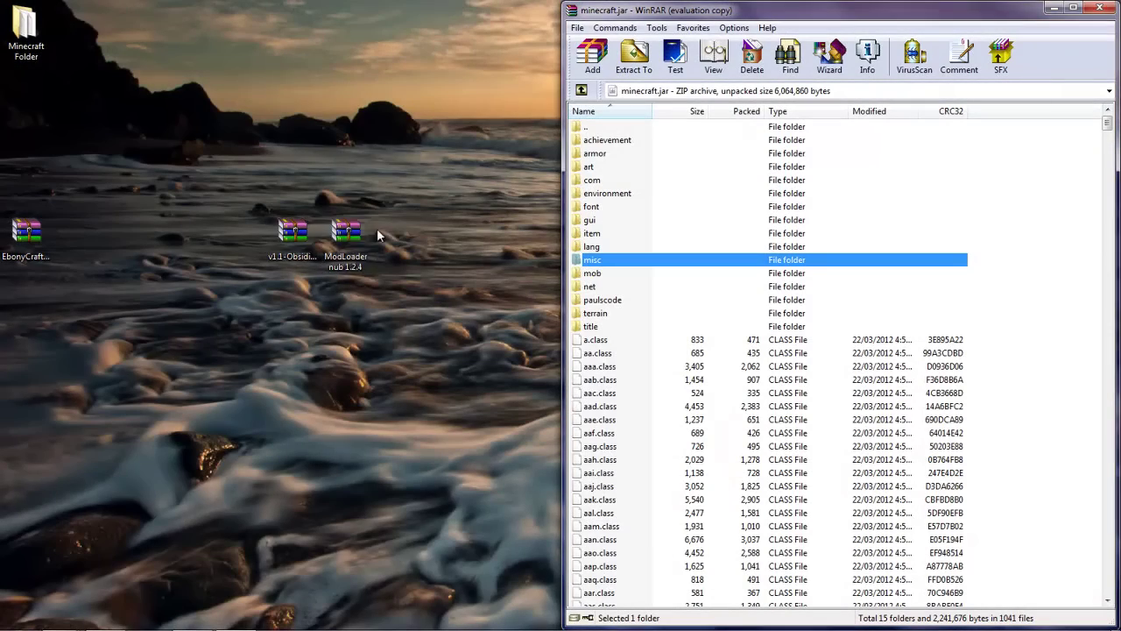
drag(348, 233, 296, 103)
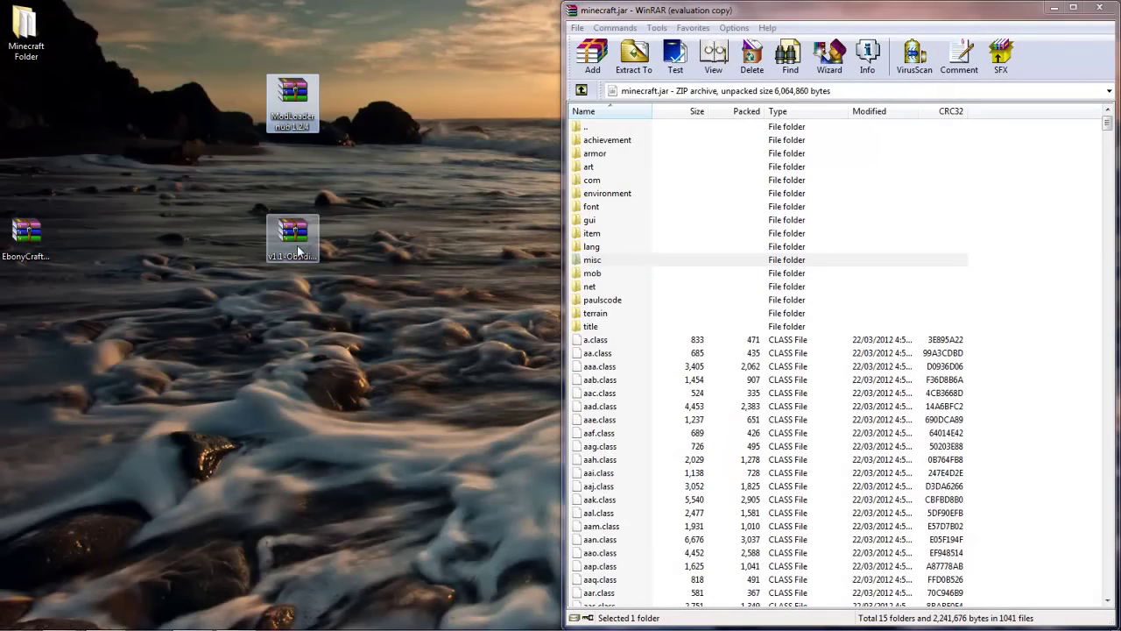
click(291, 243)
double_click(288, 241)
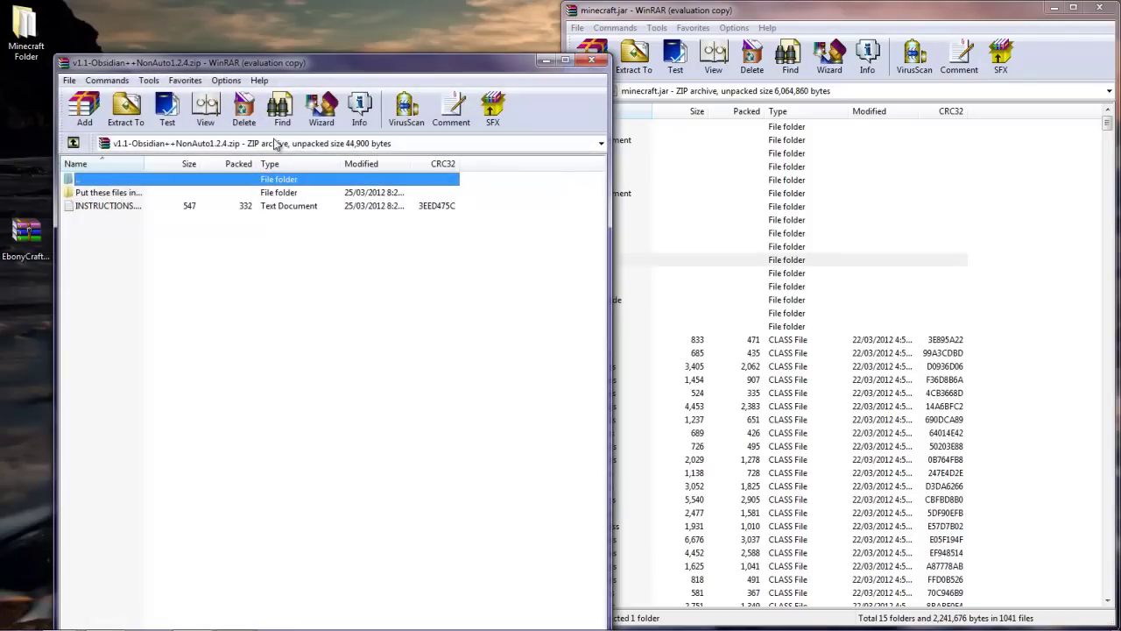
drag(40, 15, 0, 73)
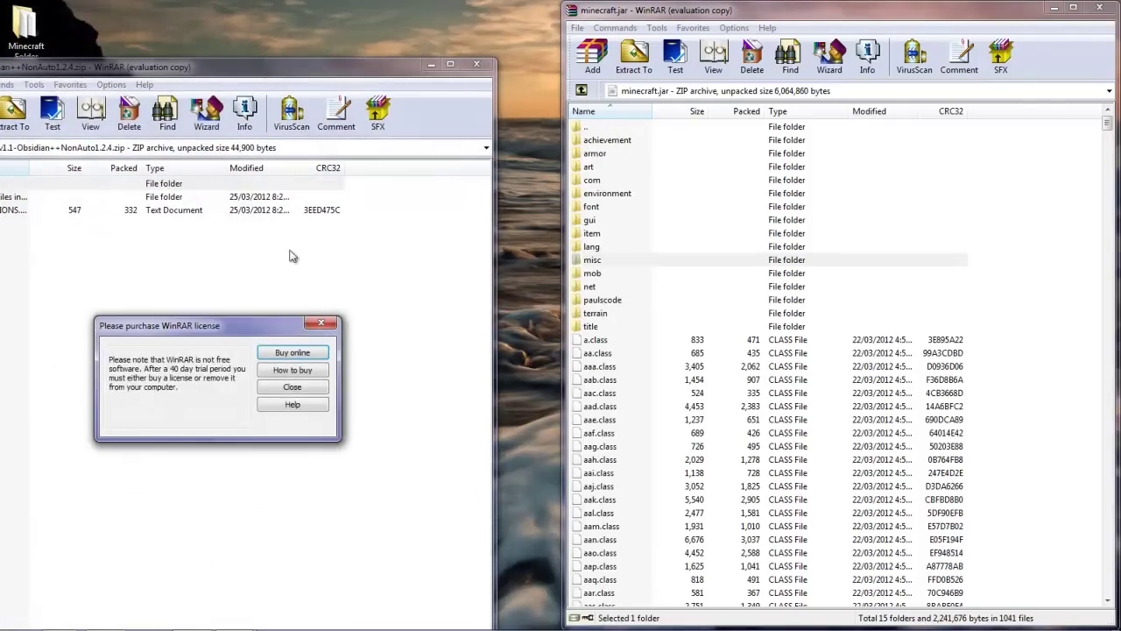
click(320, 323)
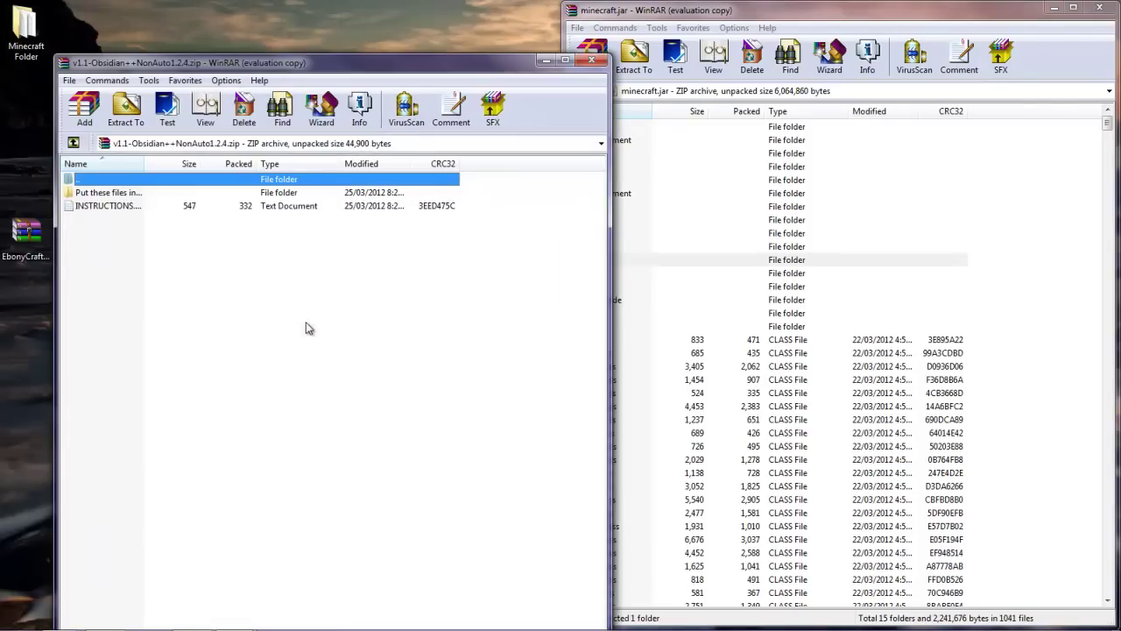
drag(95, 67, 0, 68)
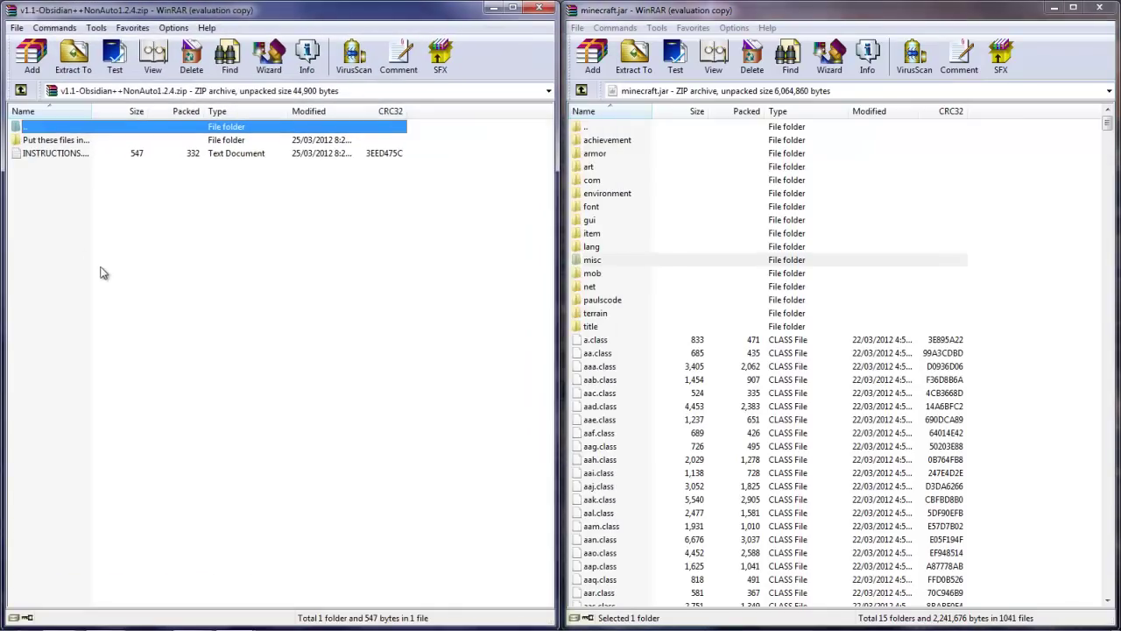
Check the INSTRUCTIONS file and add everything inside the "Put these files into the jar" folder to minecraft.jar
double_click(106, 154)
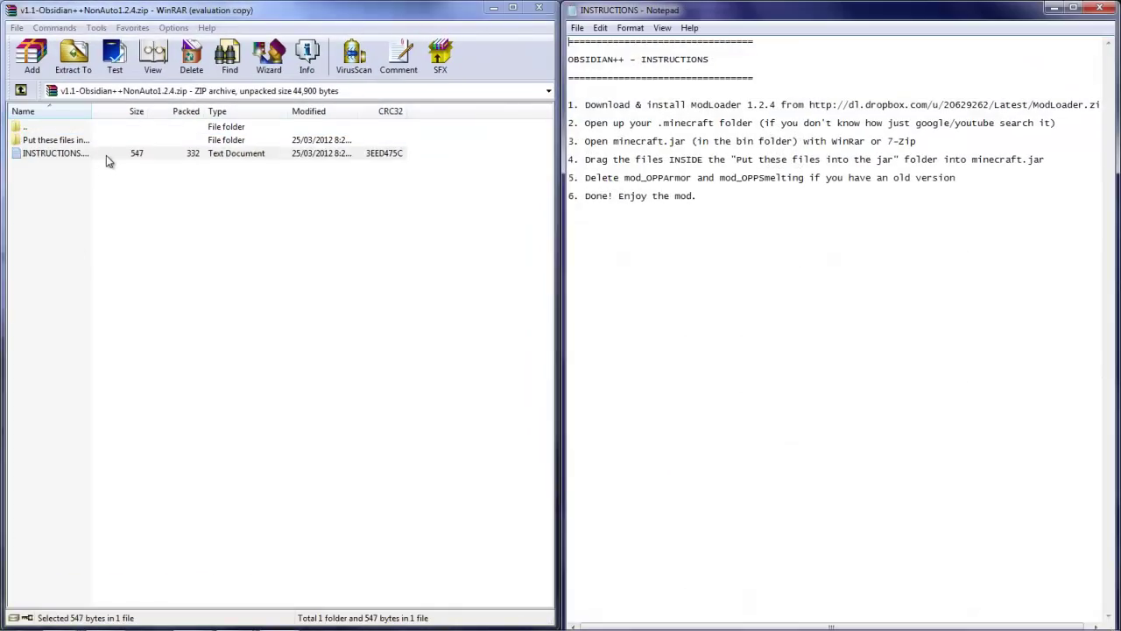
click(1099, 8)
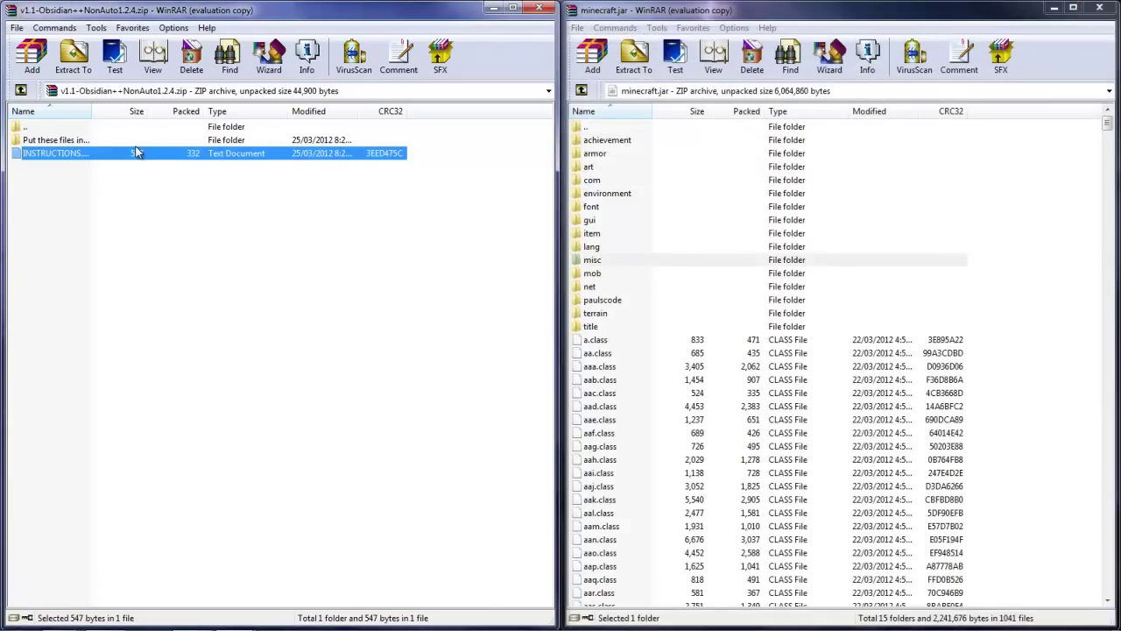
double_click(41, 142)
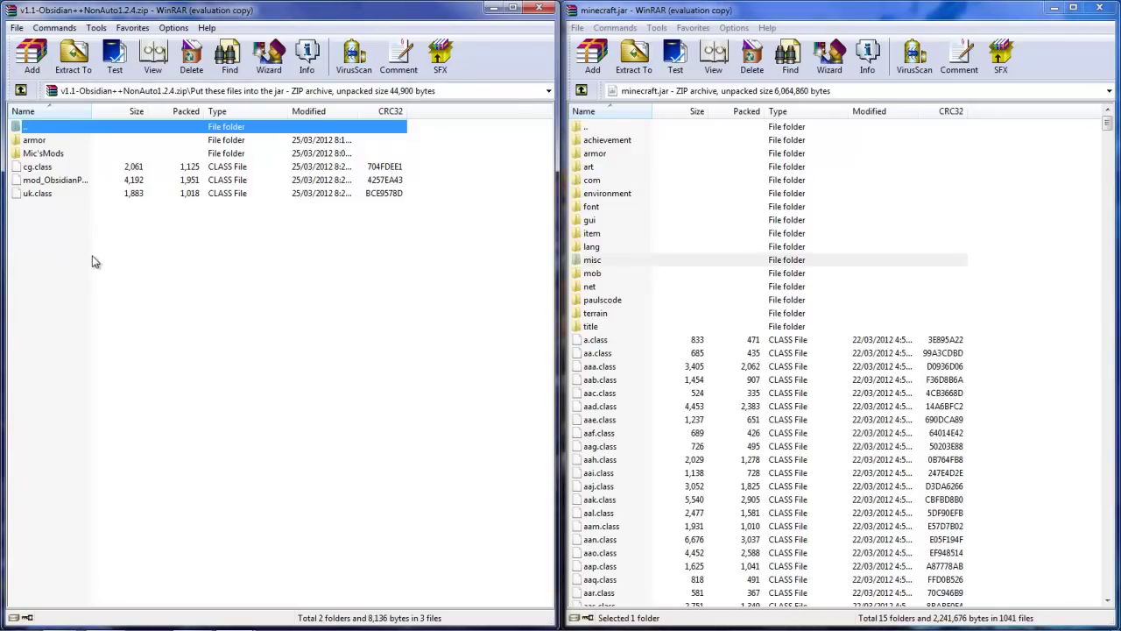
drag(92, 254, 795, 497)
click(862, 435)
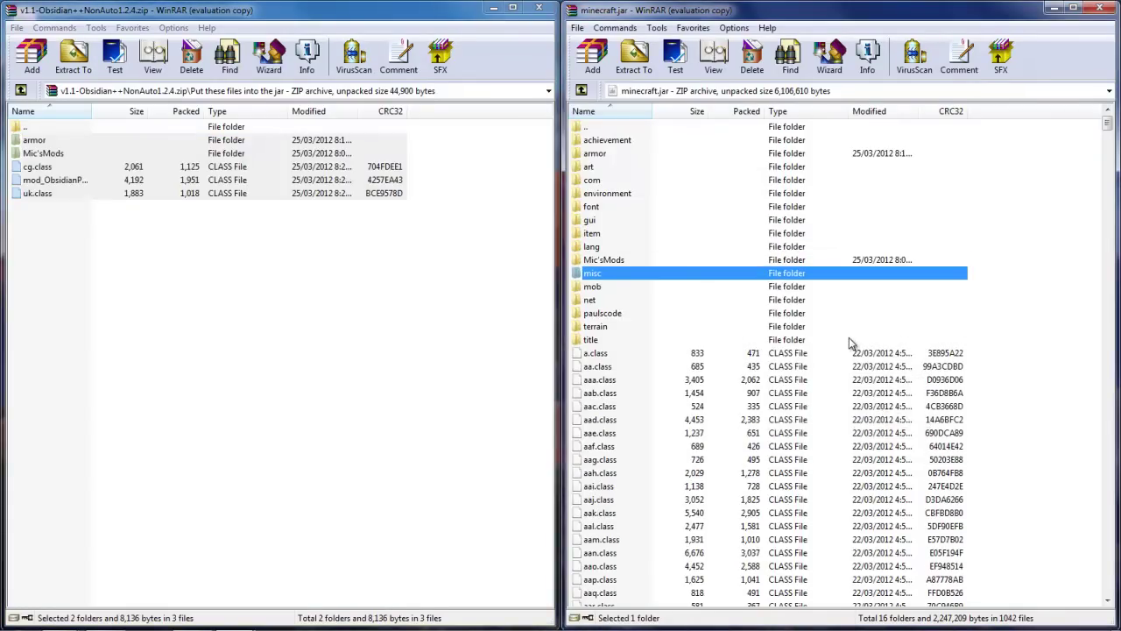
Start the Minecraft launcher and allow the unverified Minecraft.exe to run
mouse_move(350, 625)
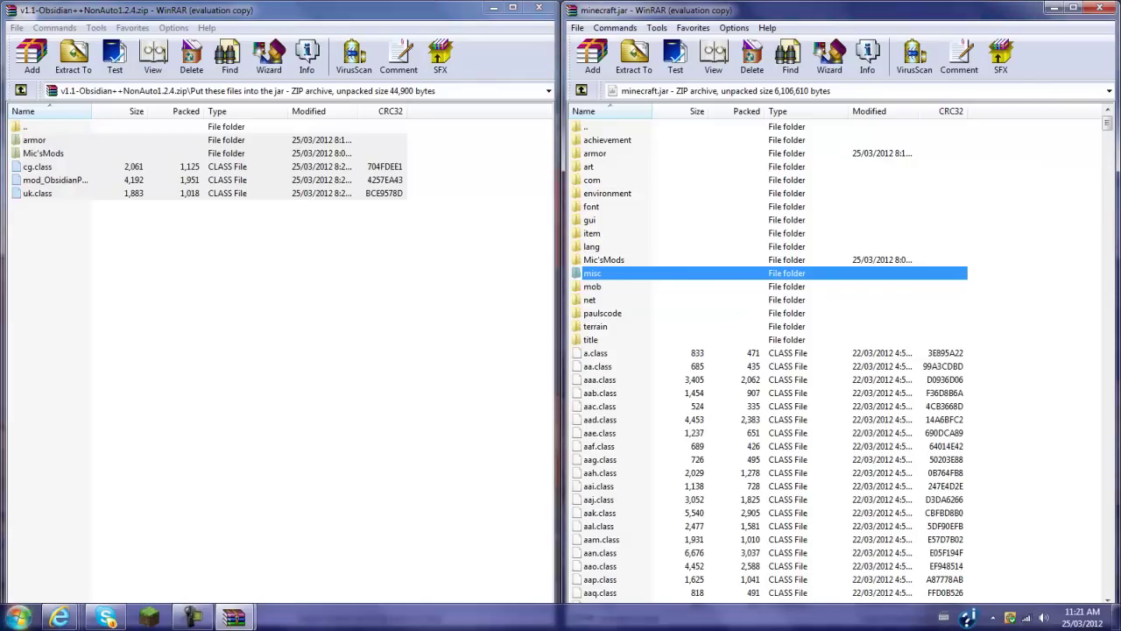
click(149, 618)
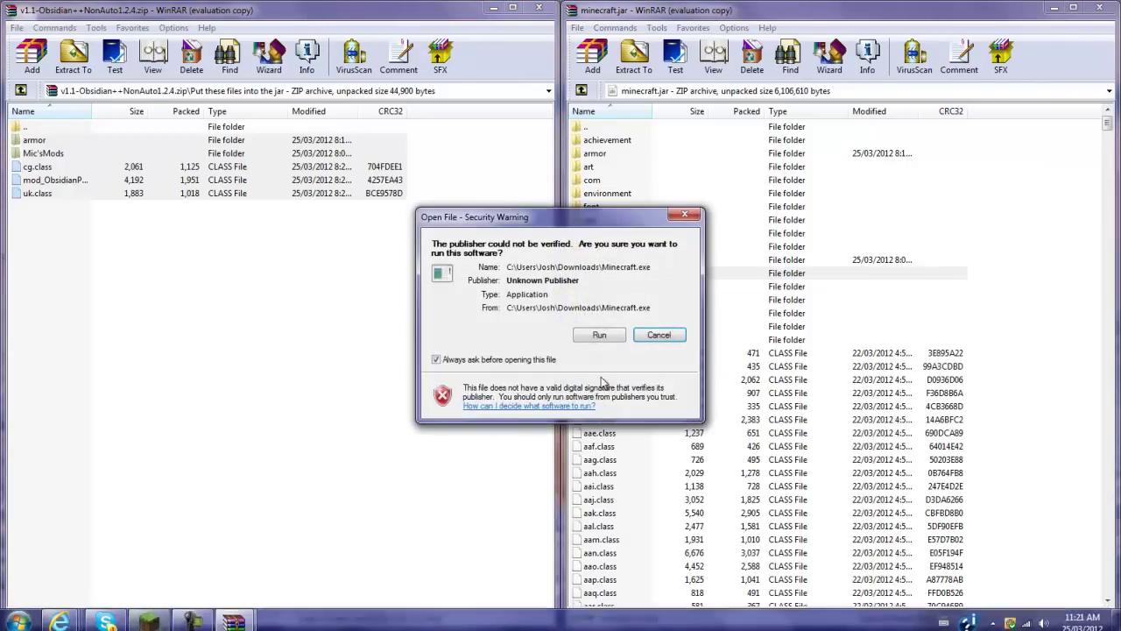
click(599, 334)
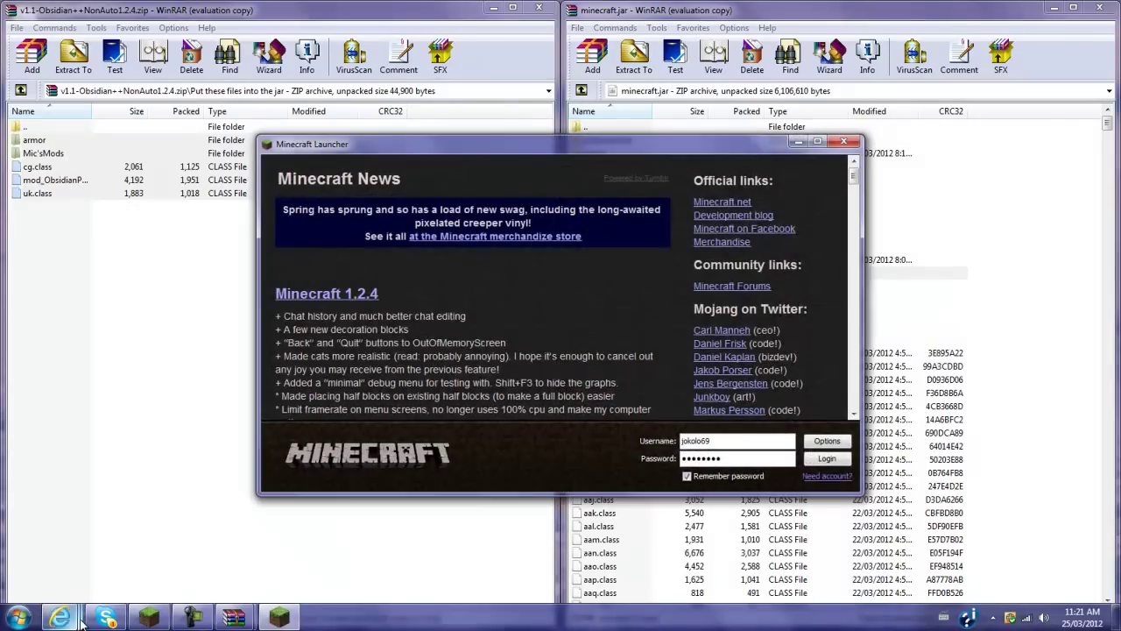
Switch to the Obsidian++ 1.2.4 page in Internet Explorer, dock it to half the screen and move the Minecraft Launcher aside
mouse_move(61, 619)
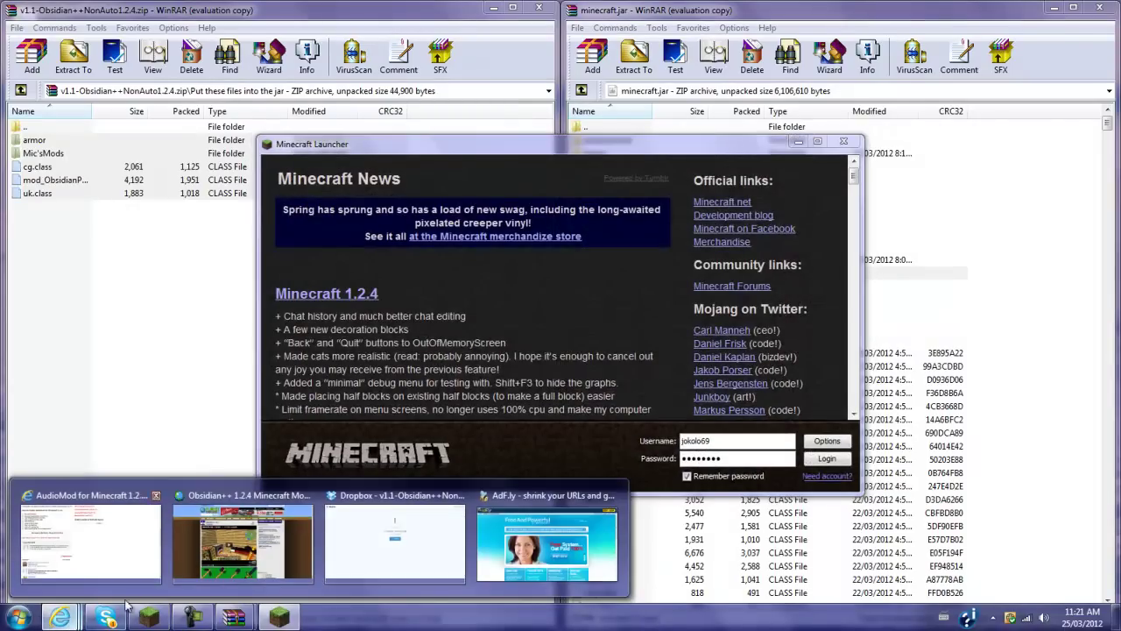
click(246, 490)
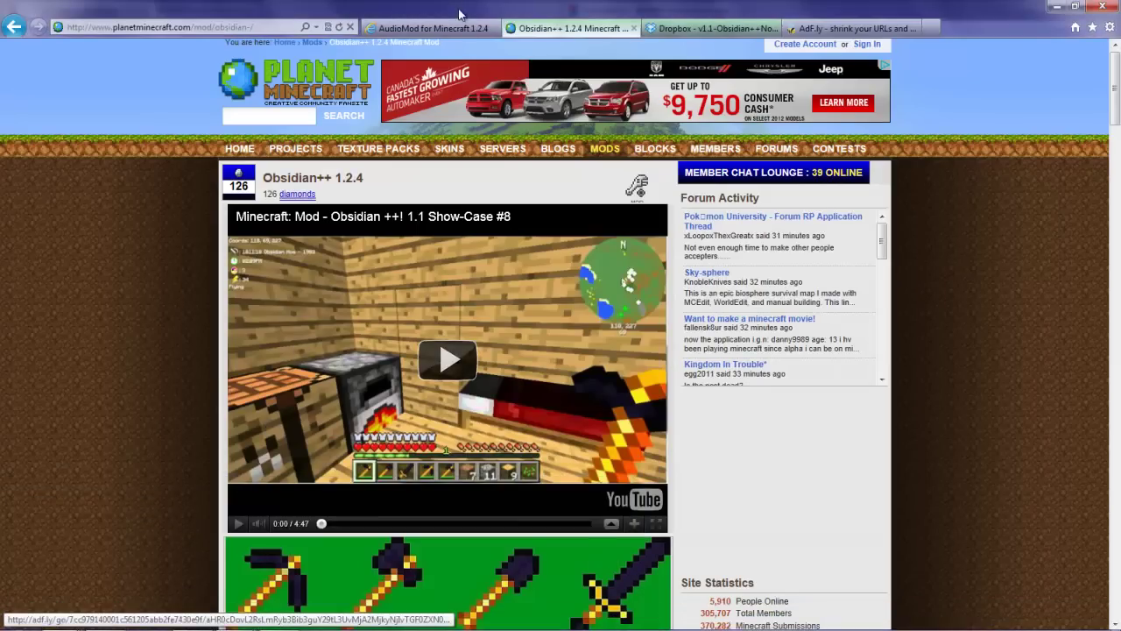
key(super+Left)
drag(592, 149, 799, 223)
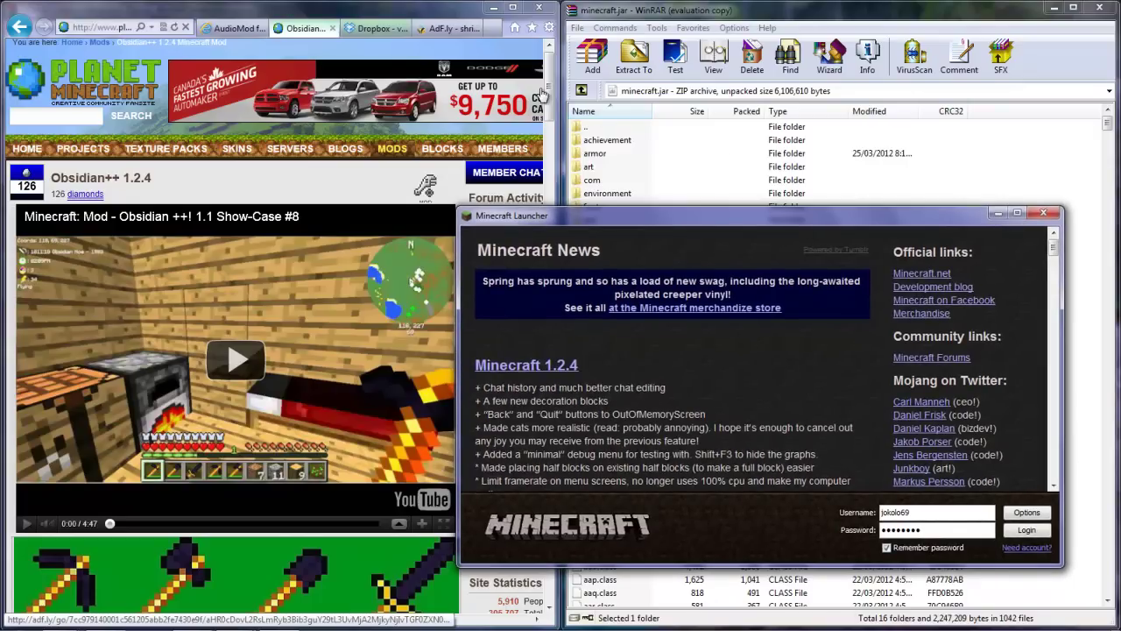
Enlarge the browser window until it is maximized and move the Minecraft Launcher clear of the Obsidian++ banner
drag(547, 97, 657, 209)
drag(561, 203, 1020, 210)
click(1055, 248)
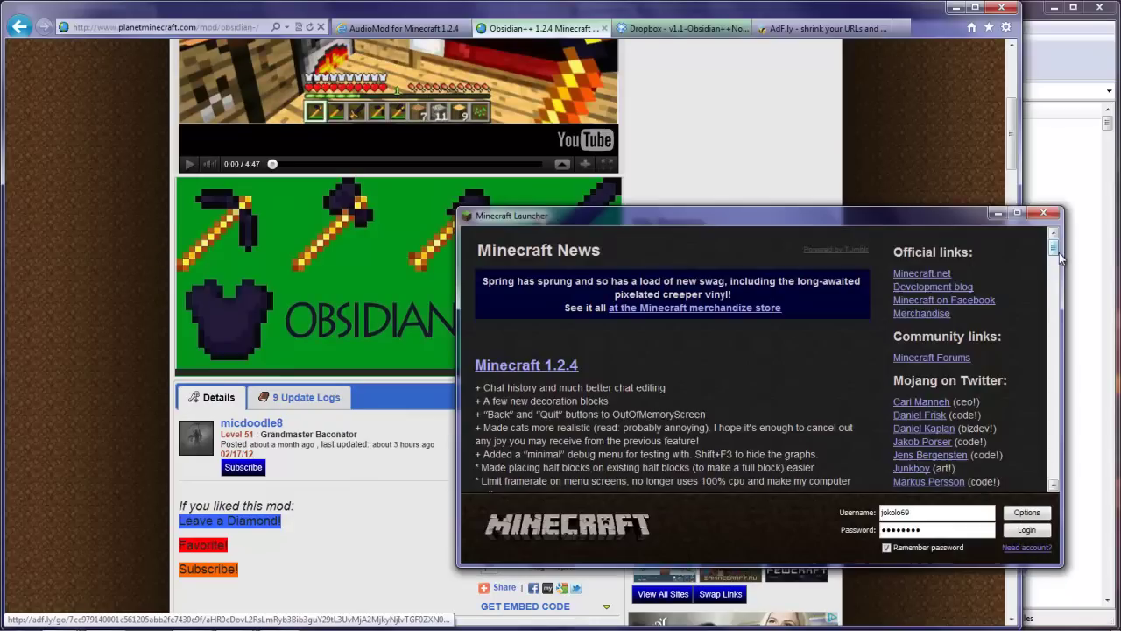
drag(900, 227, 656, 377)
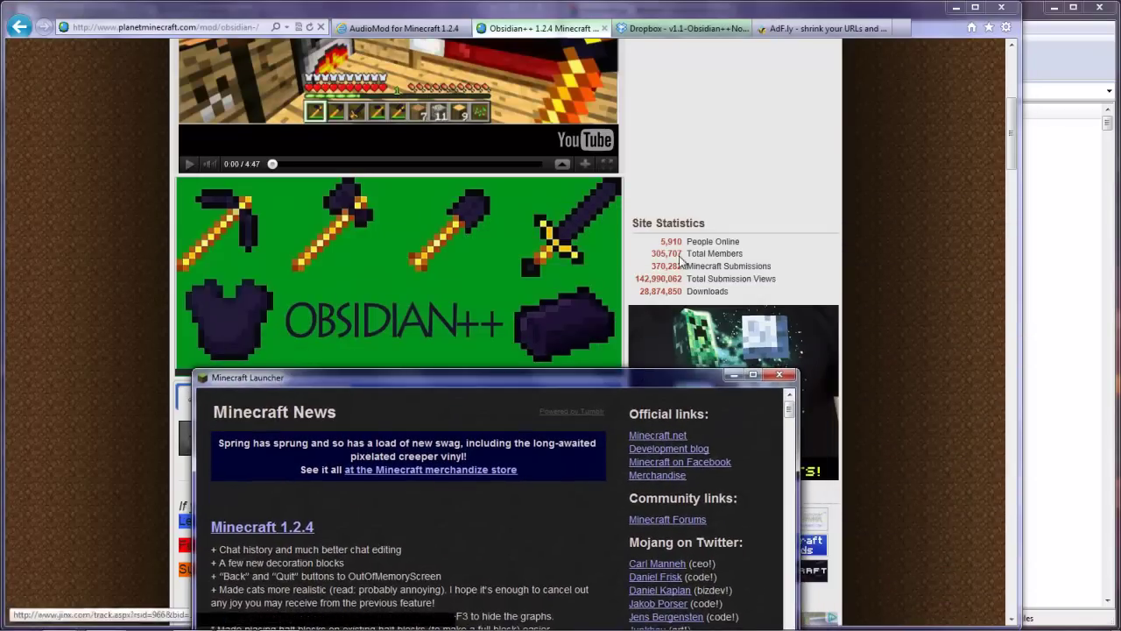
mouse_move(669, 14)
mouse_down()
mouse_move(684, 15)
mouse_move(684, 0)
mouse_up()
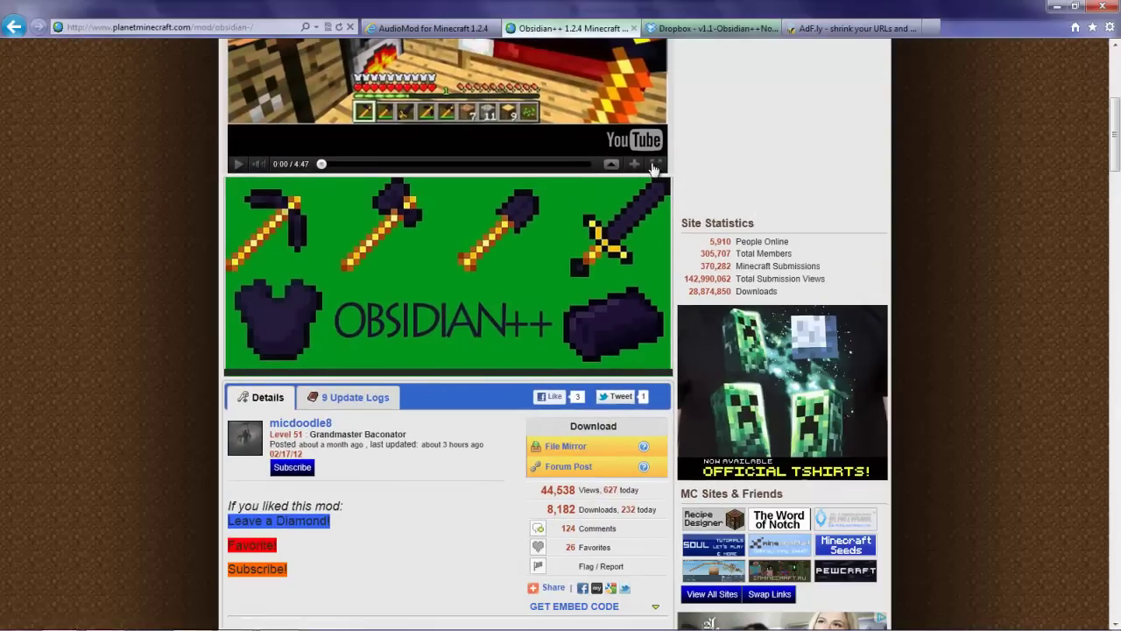
Look over the Obsidian++ mod details on the page and bring the Minecraft Launcher back in front, moved up to expose its login fields
click(270, 616)
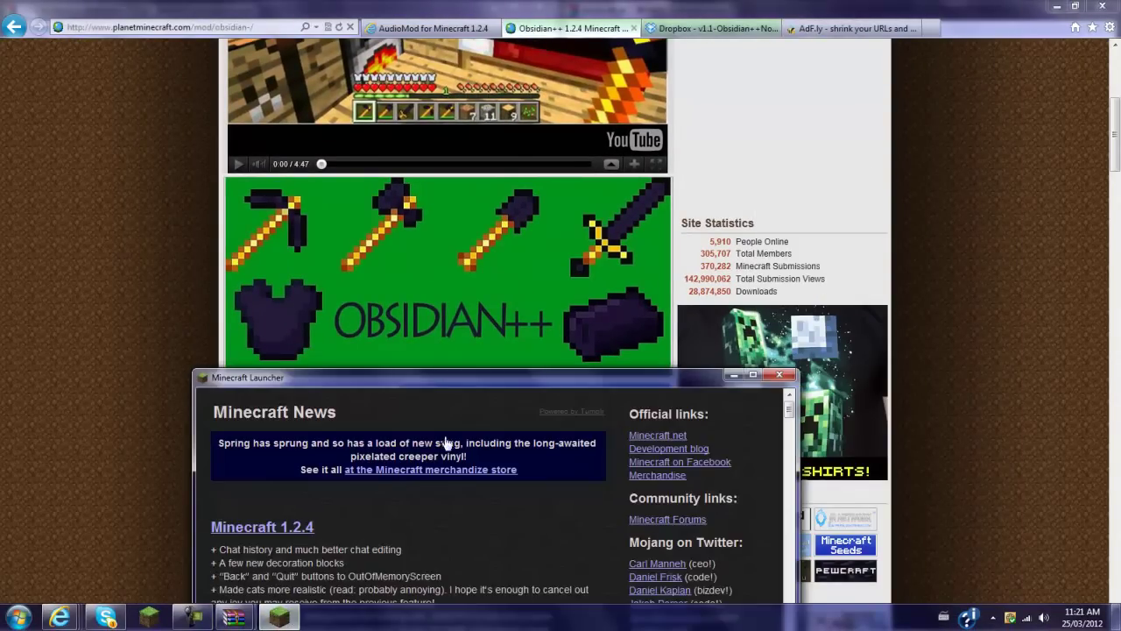
click(1105, 136)
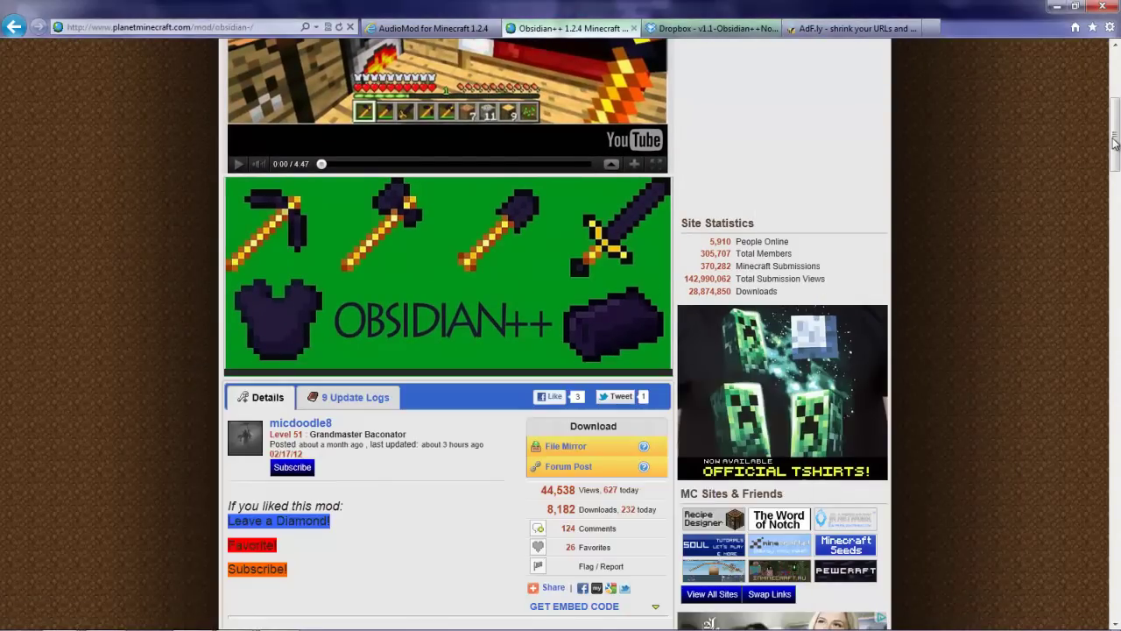
scroll(1105, 135, down, 2)
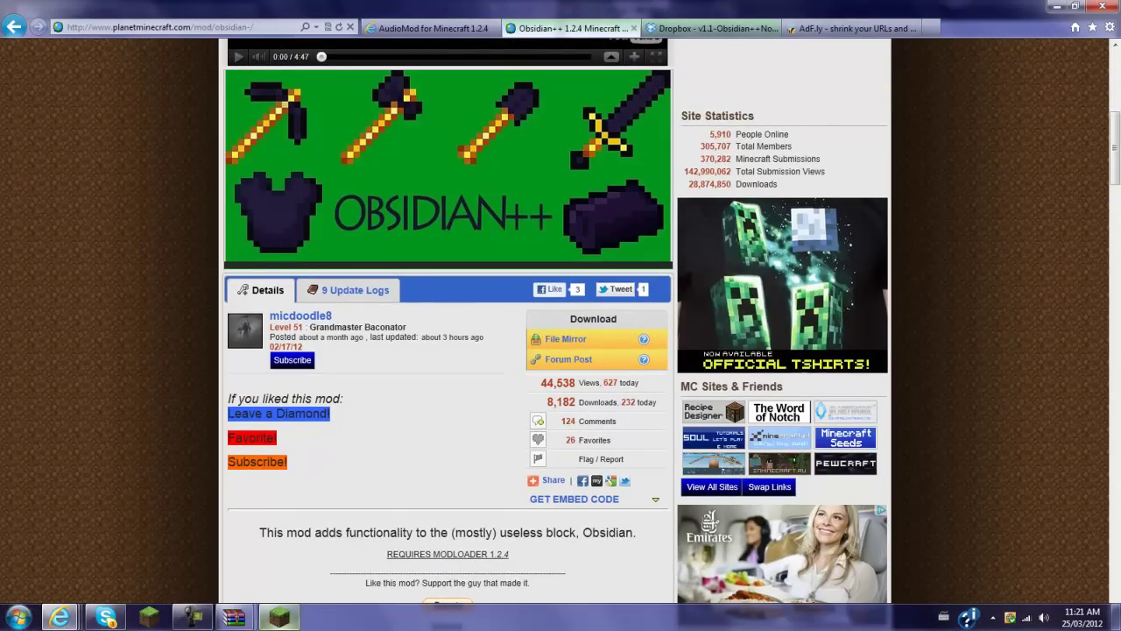
click(280, 617)
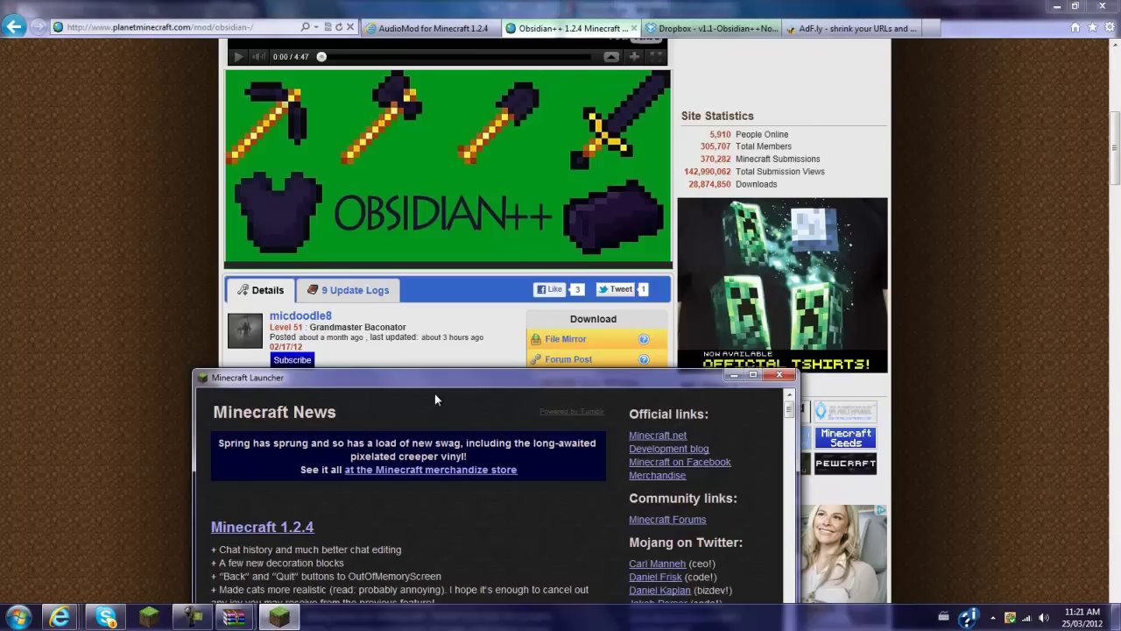
drag(464, 378, 407, 316)
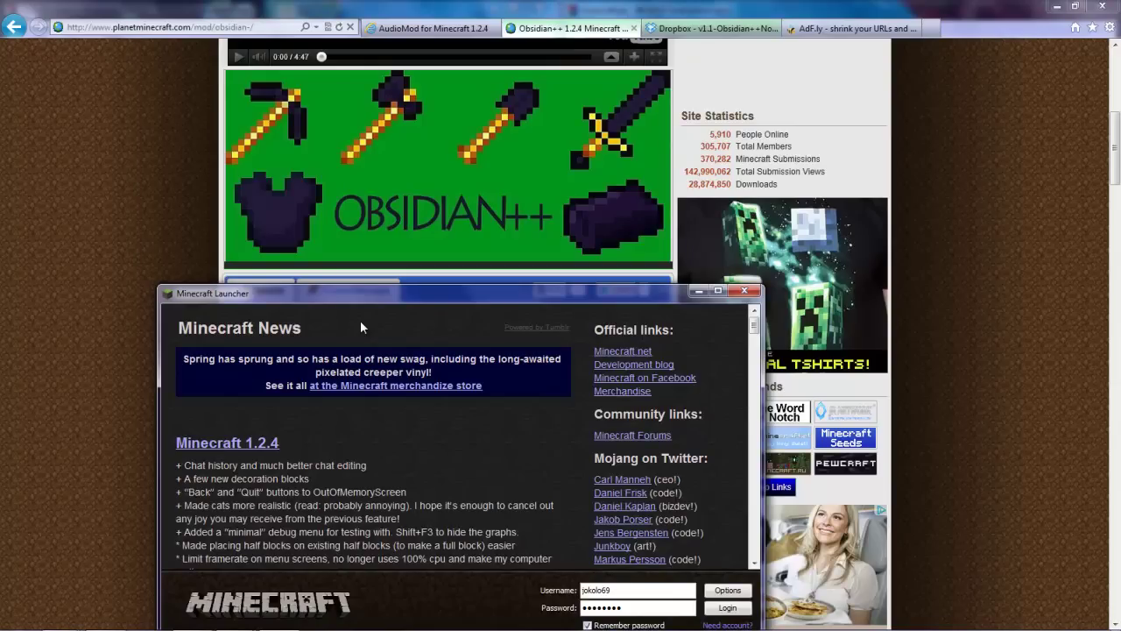